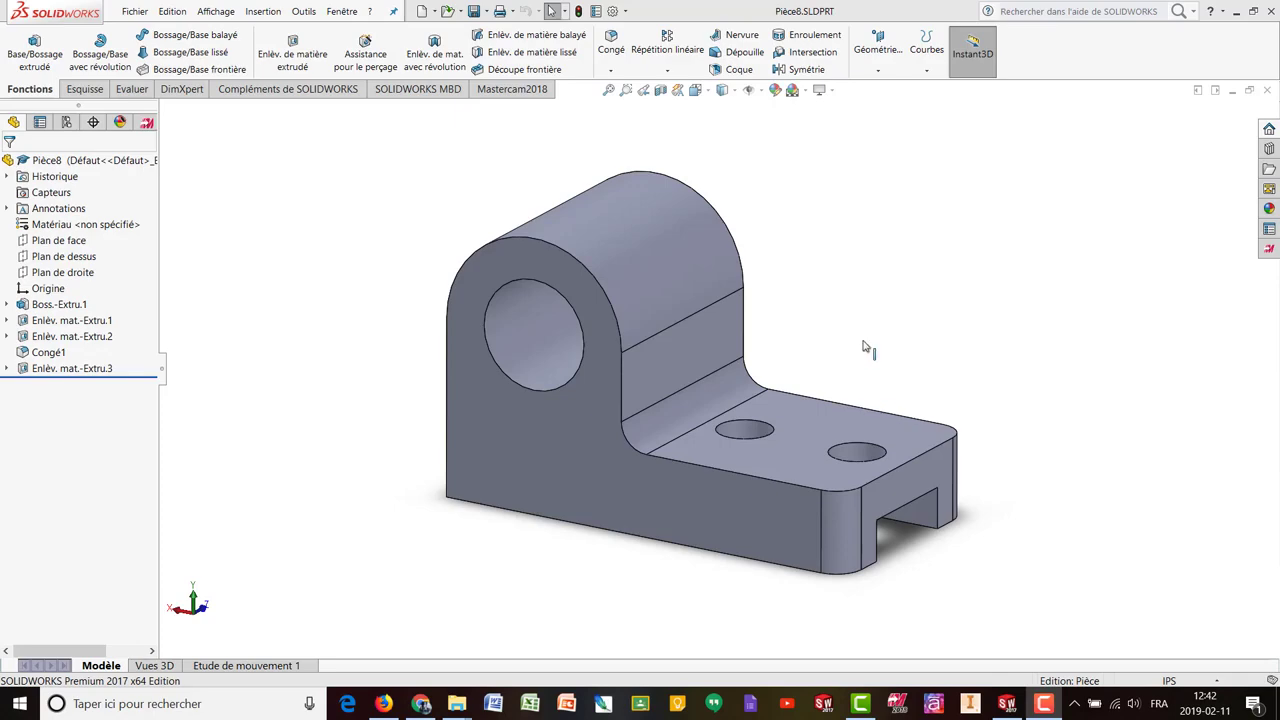
# - Examine the part's features and display the base extrusion's dimensions on the model from several angles
pyautogui.moveTo(845, 352); pyautogui.dragTo(770, 270, button='middle')
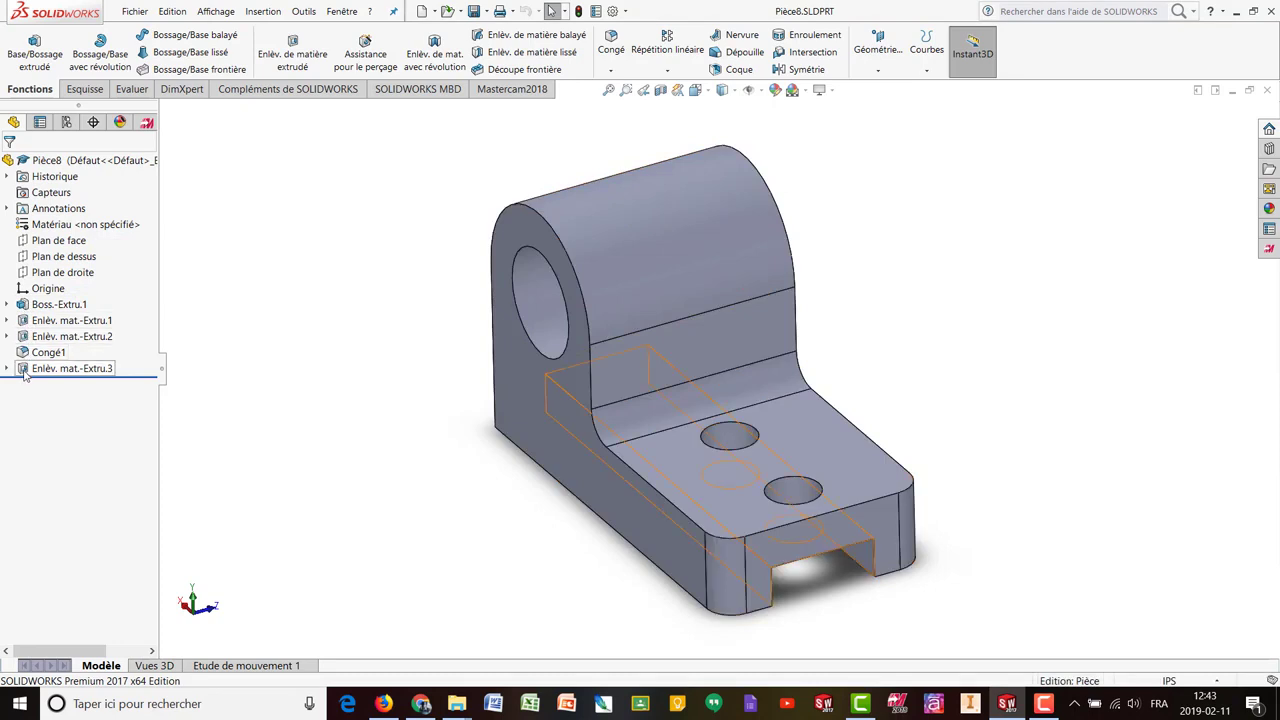
pyautogui.moveTo(25, 373)
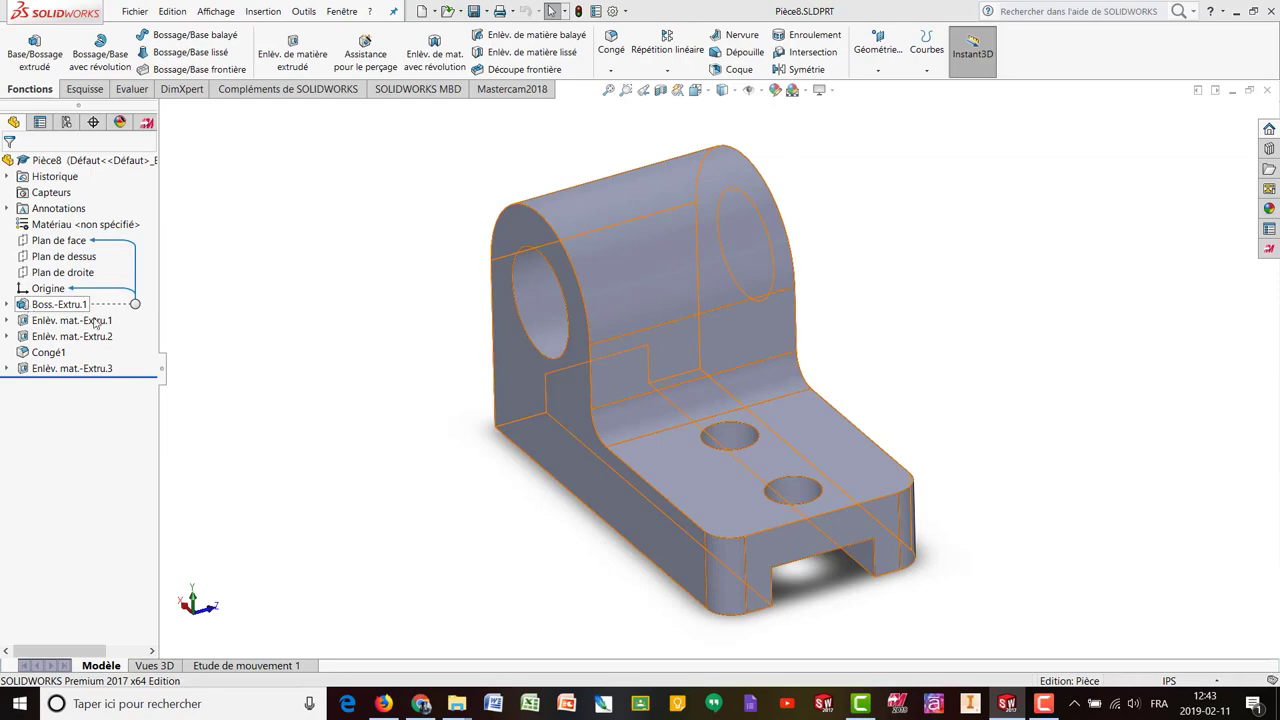
pyautogui.moveTo(408, 477); pyautogui.dragTo(415, 441, button='middle')
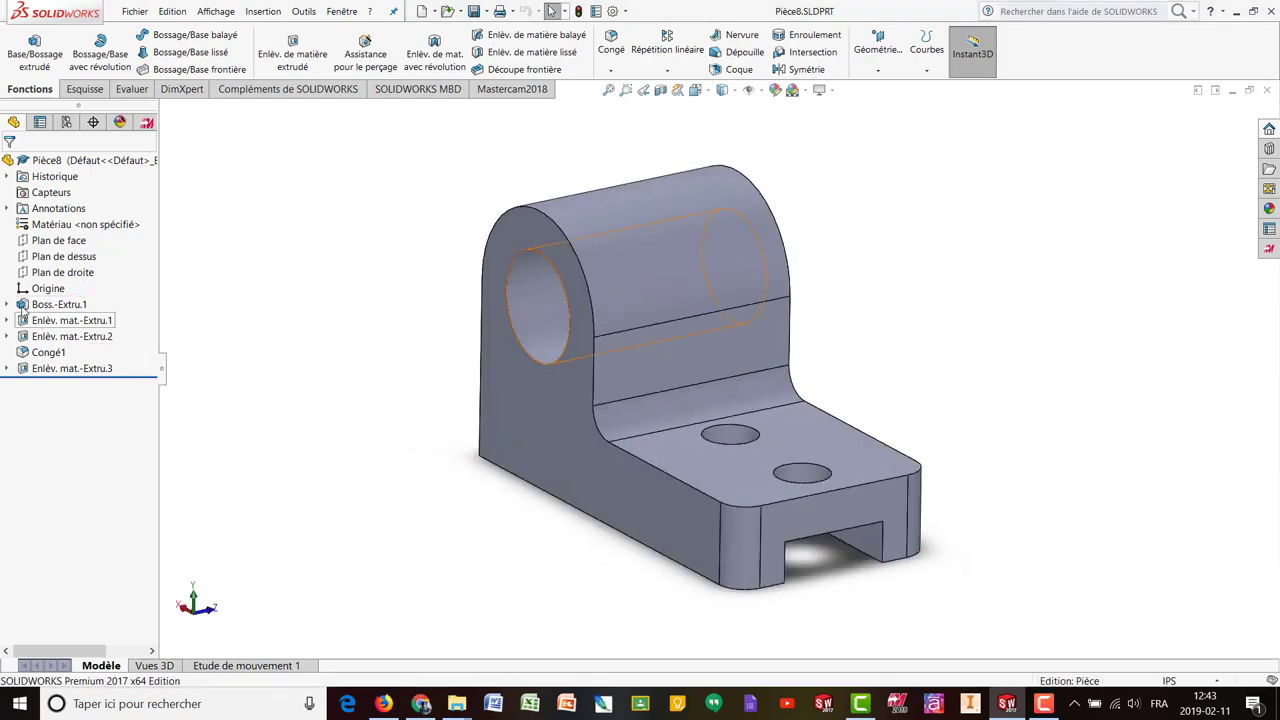
pyautogui.click(22, 308)
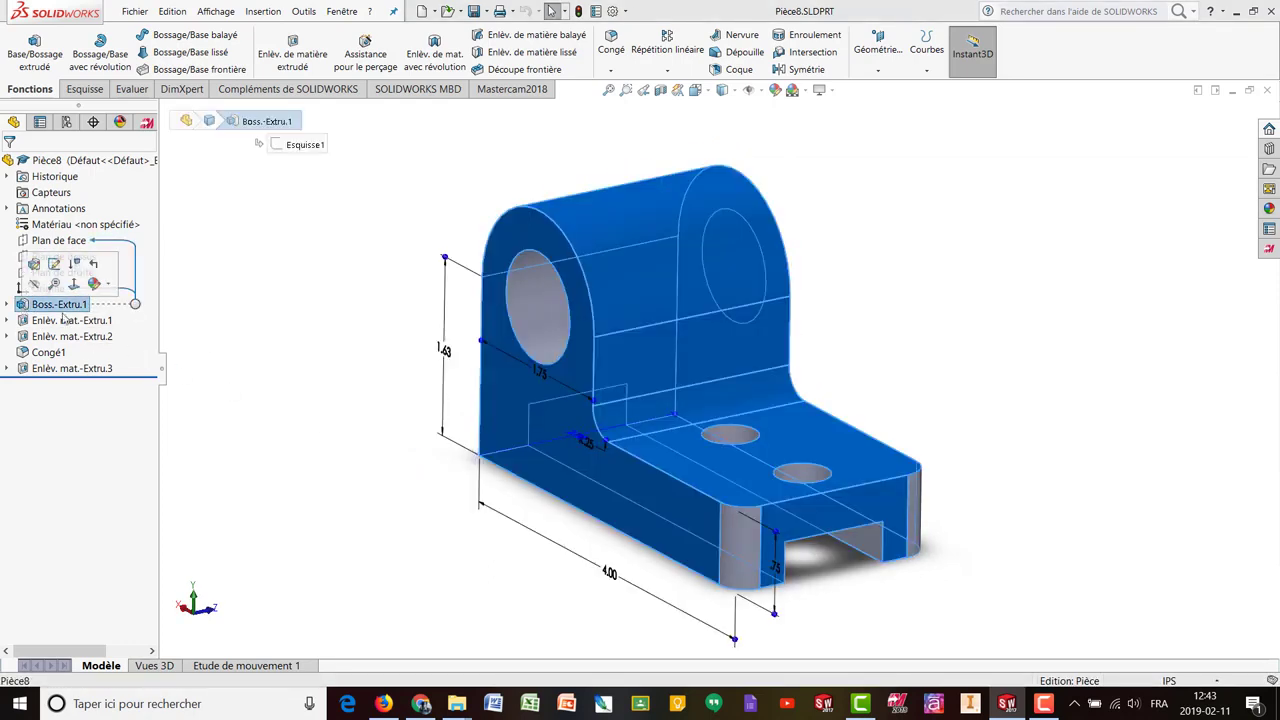
pyautogui.moveTo(369, 423); pyautogui.dragTo(429, 366, button='middle')
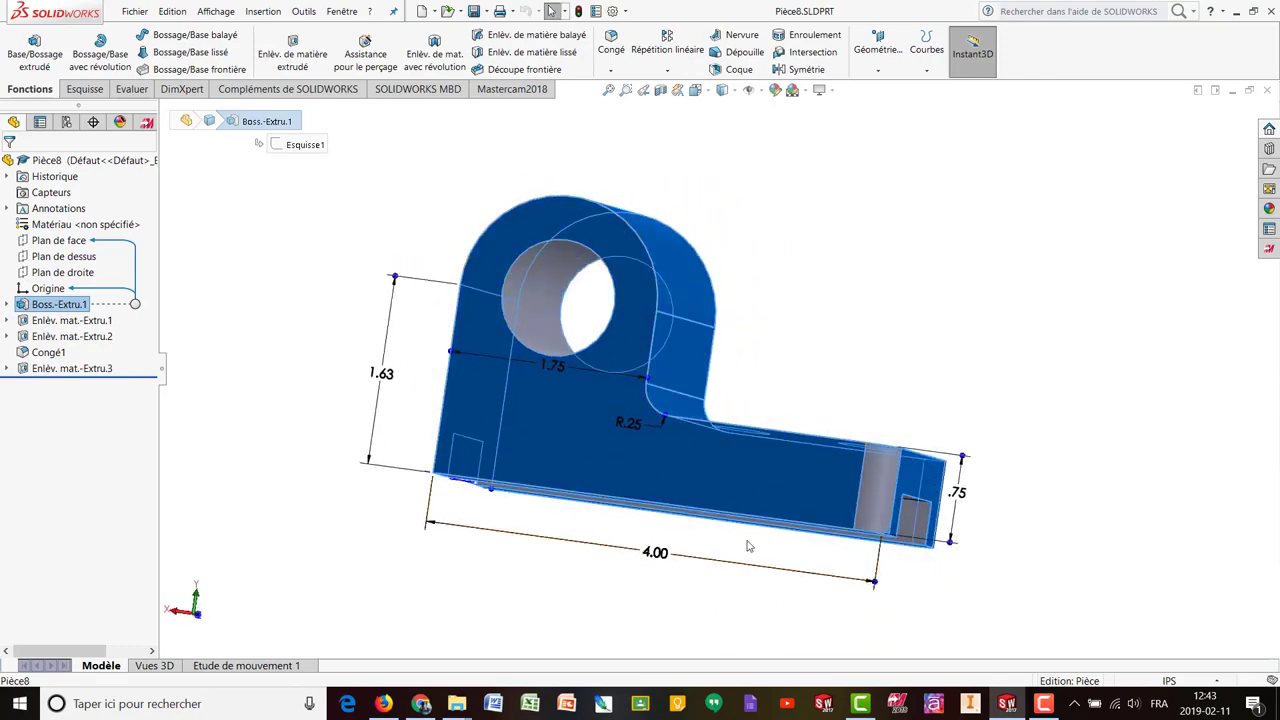
pyautogui.moveTo(944, 559); pyautogui.dragTo(935, 612, button='middle')
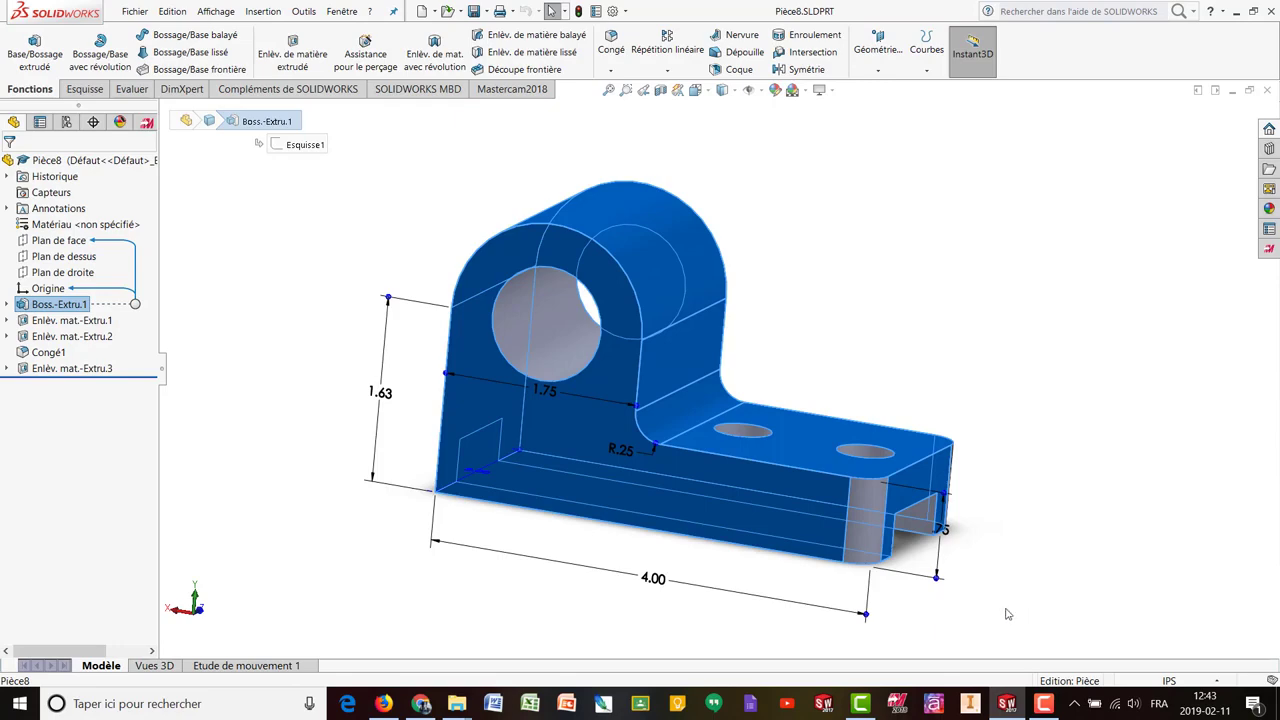
pyautogui.click(285, 297)
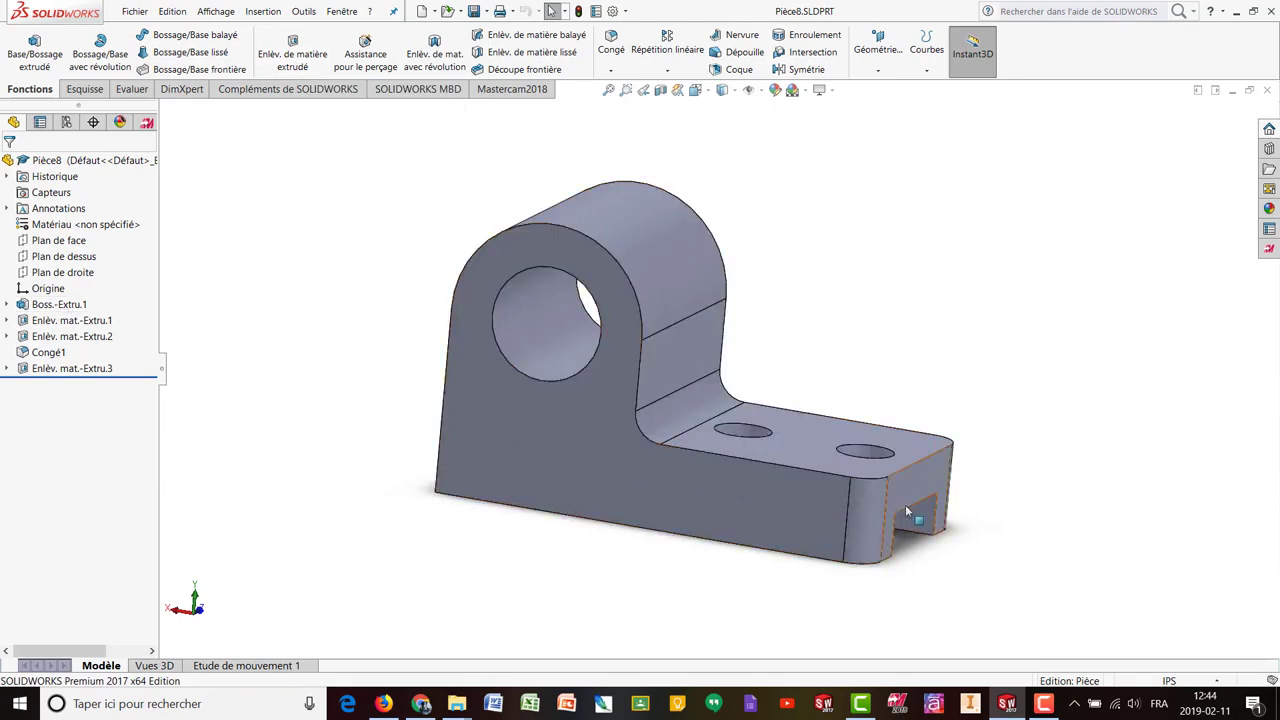
# - Expand the base extrusion and the three cut extrusions to reveal their sketches, and display the dimensions of Esquisse1
pyautogui.click(7, 305)
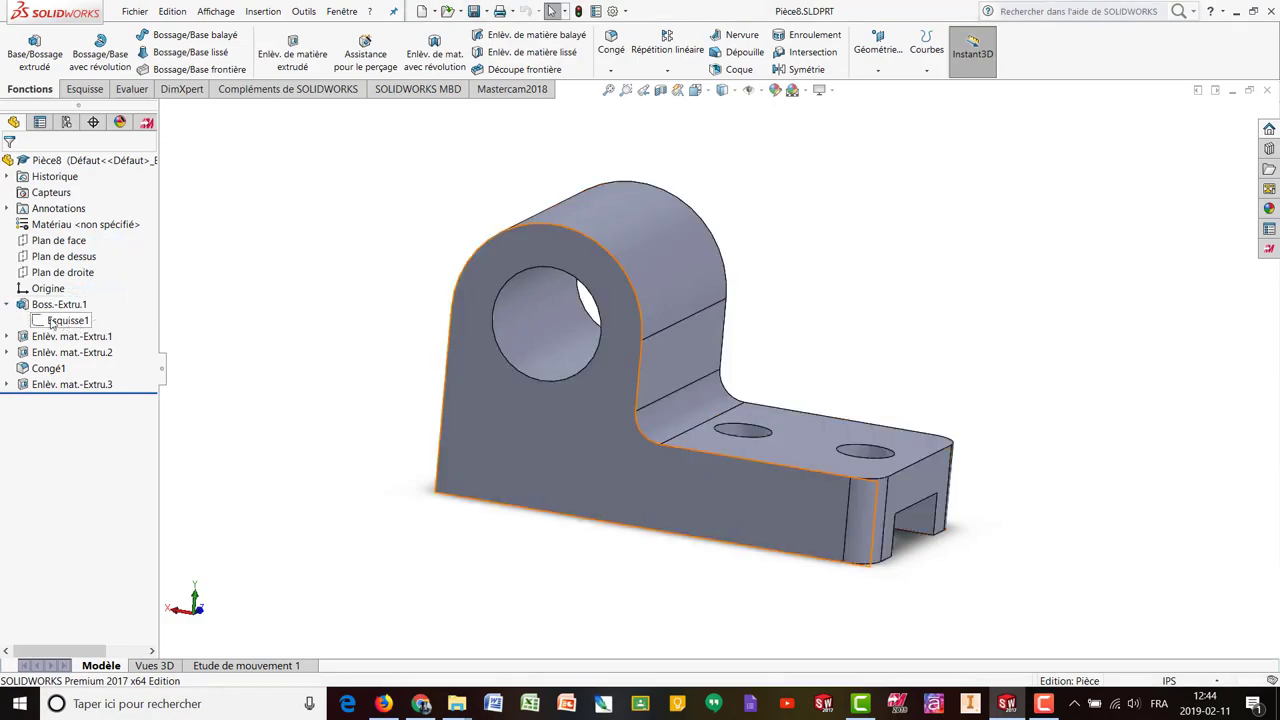
pyautogui.click(7, 337)
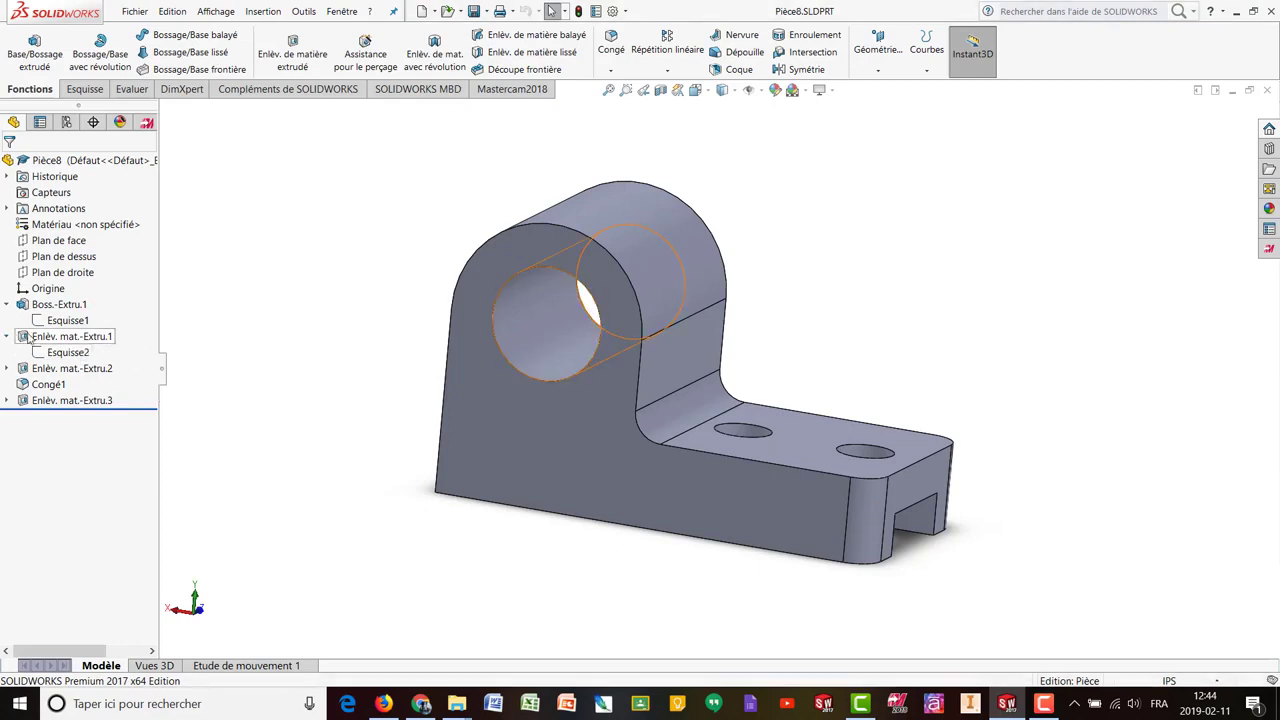
pyautogui.click(8, 368)
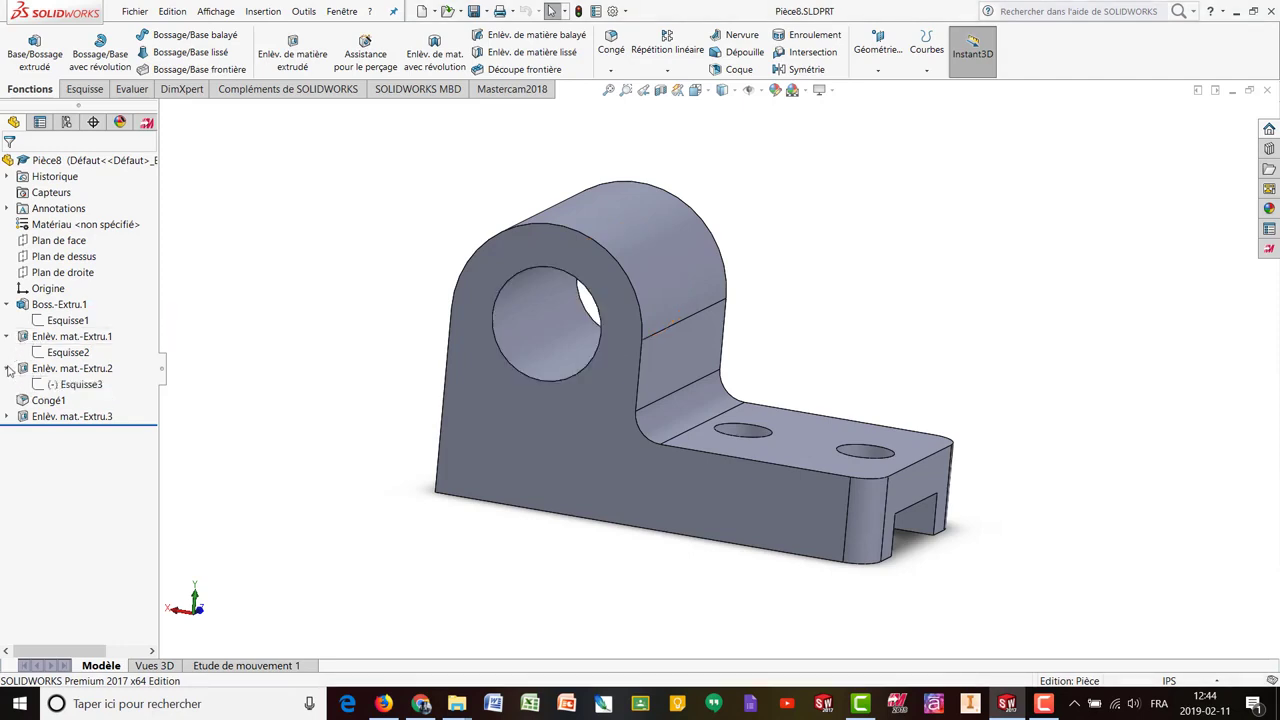
pyautogui.click(7, 416)
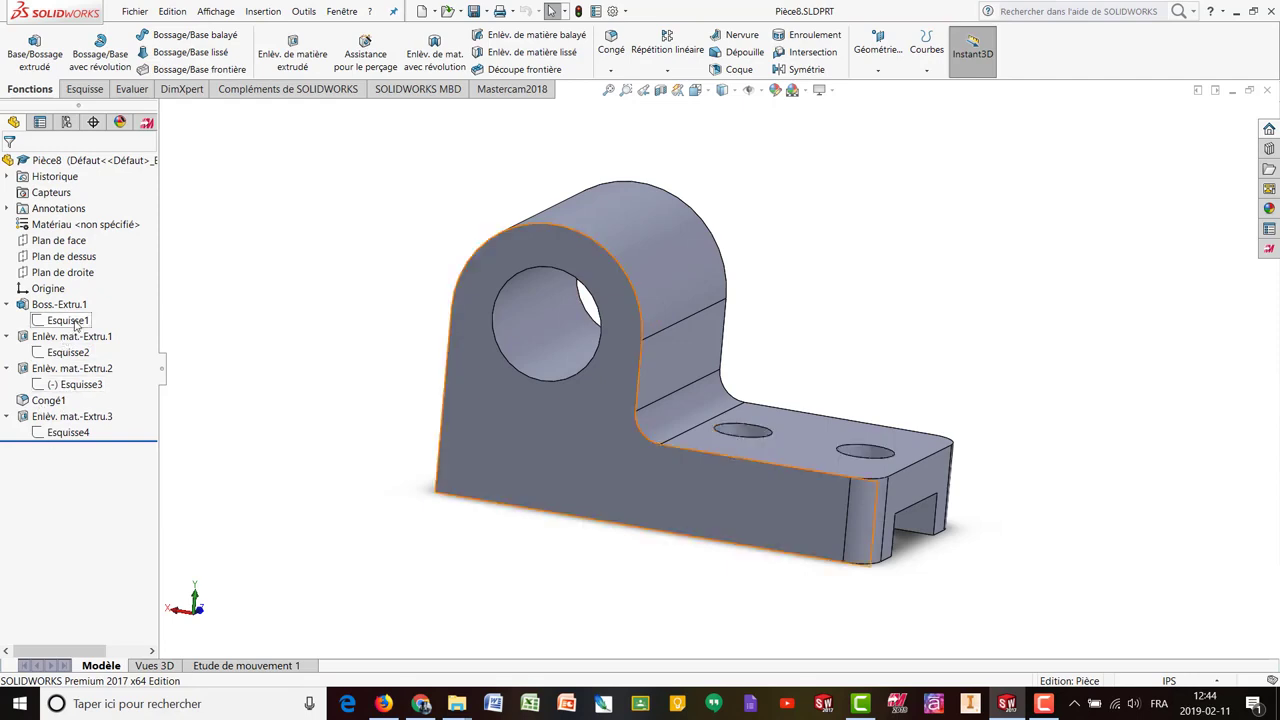
pyautogui.moveTo(75, 325)
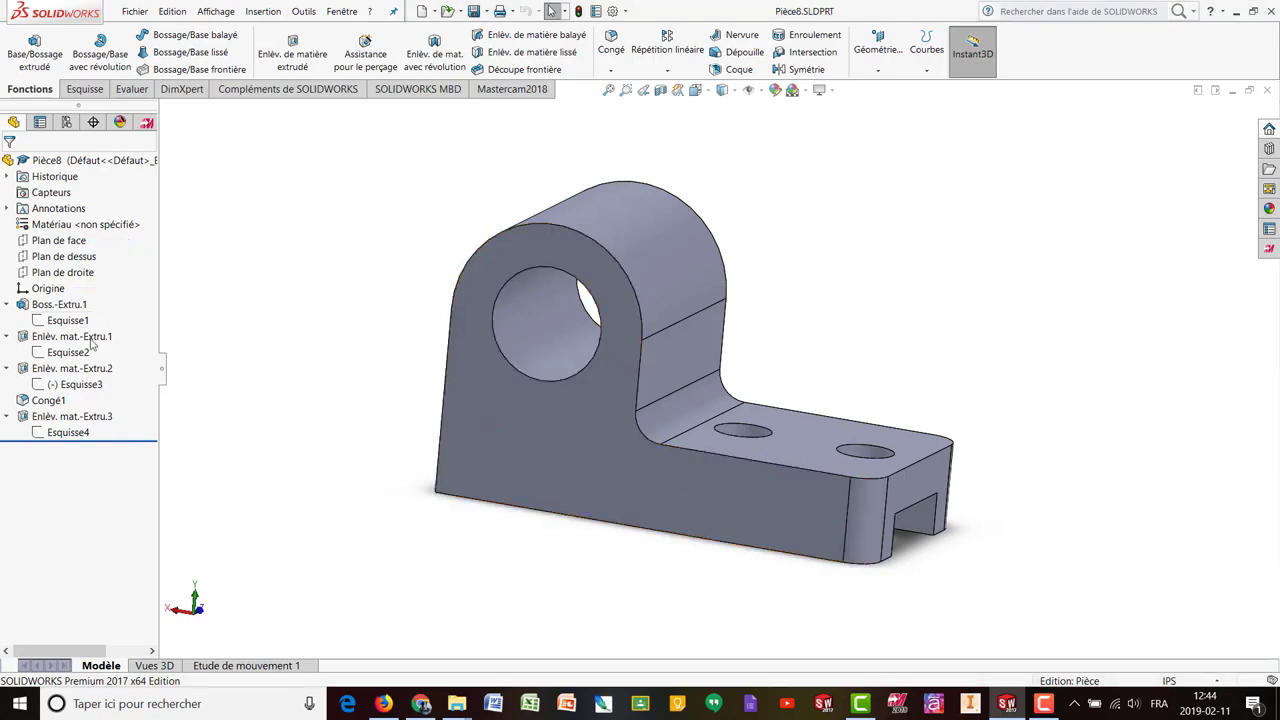
pyautogui.click(62, 320)
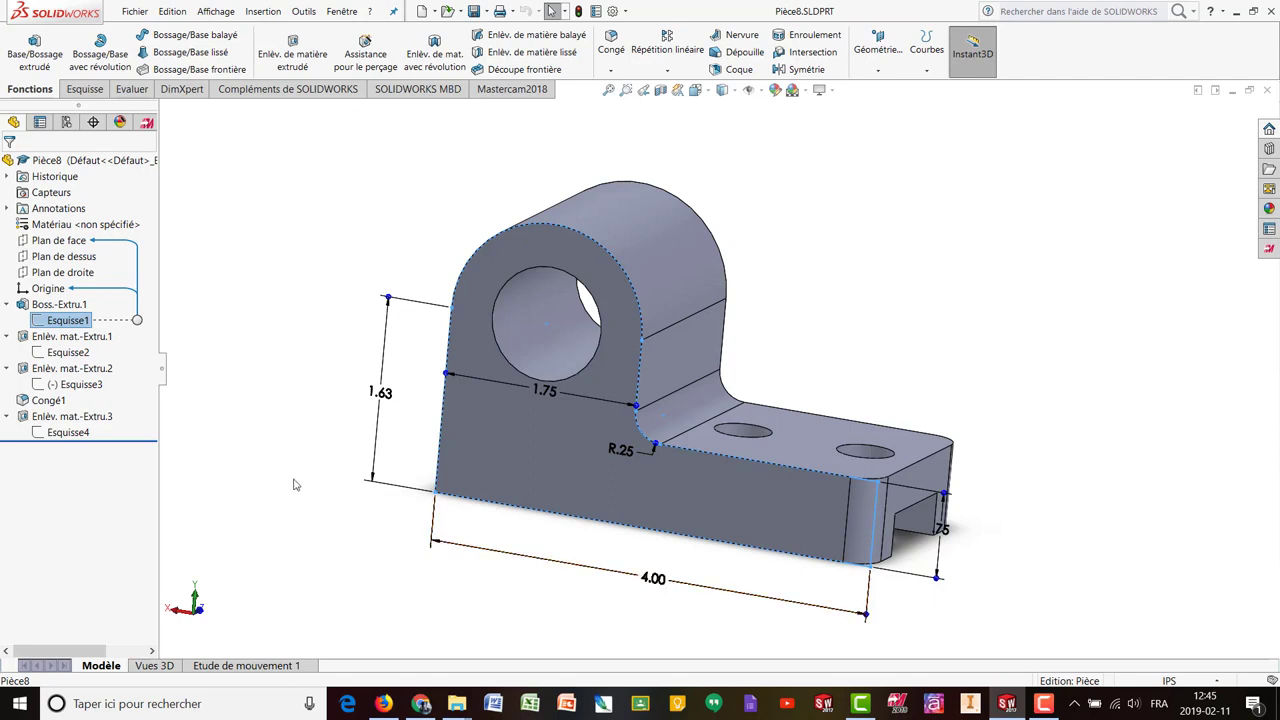
pyautogui.click(262, 397)
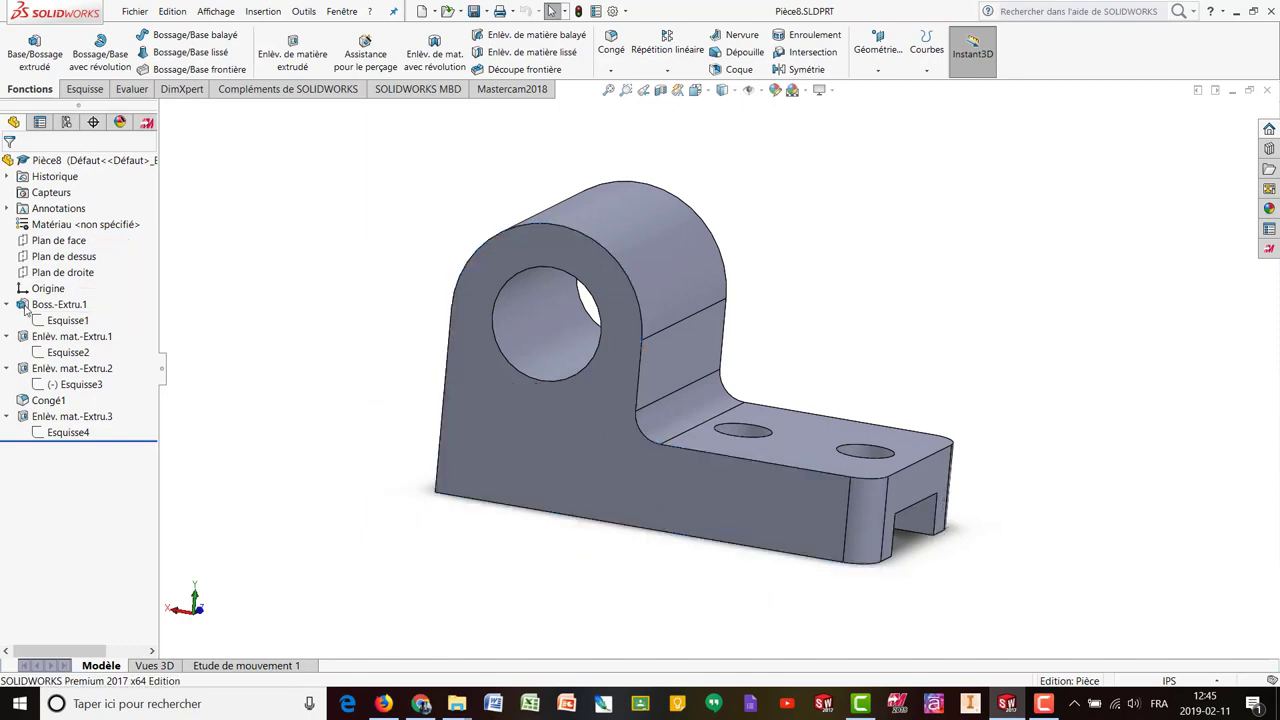
pyautogui.moveTo(22, 309)
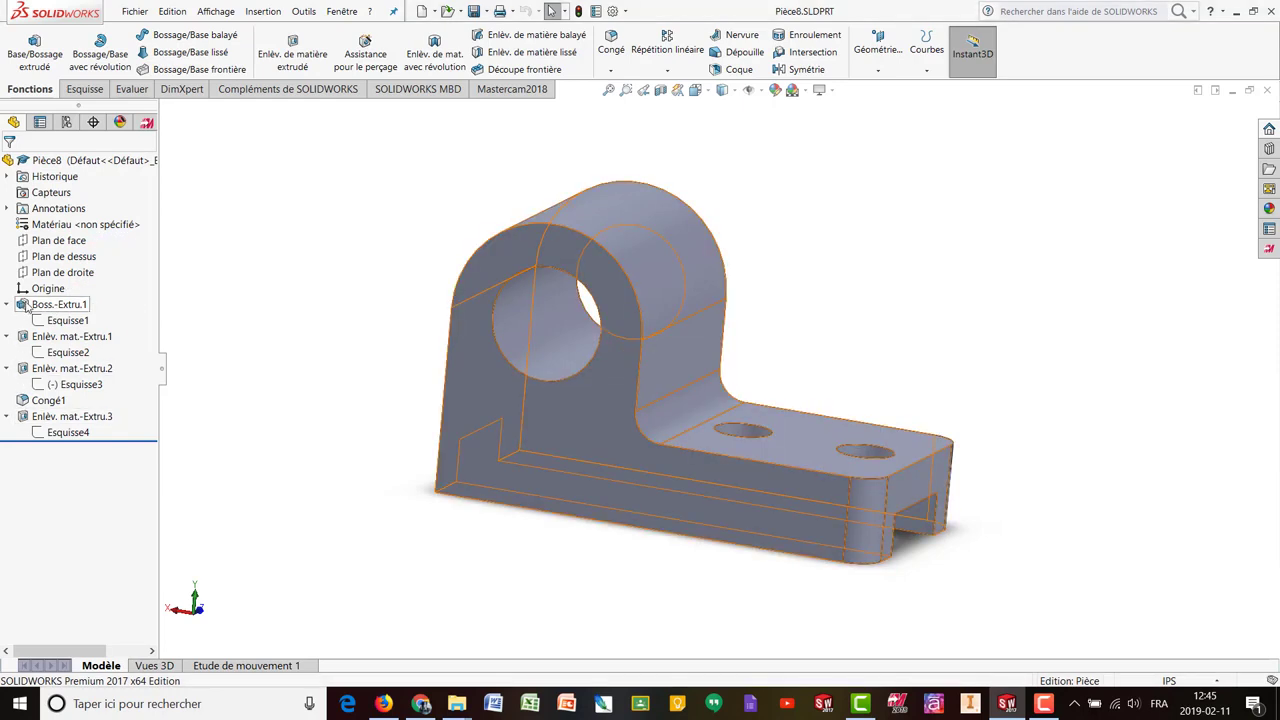
pyautogui.click(63, 309)
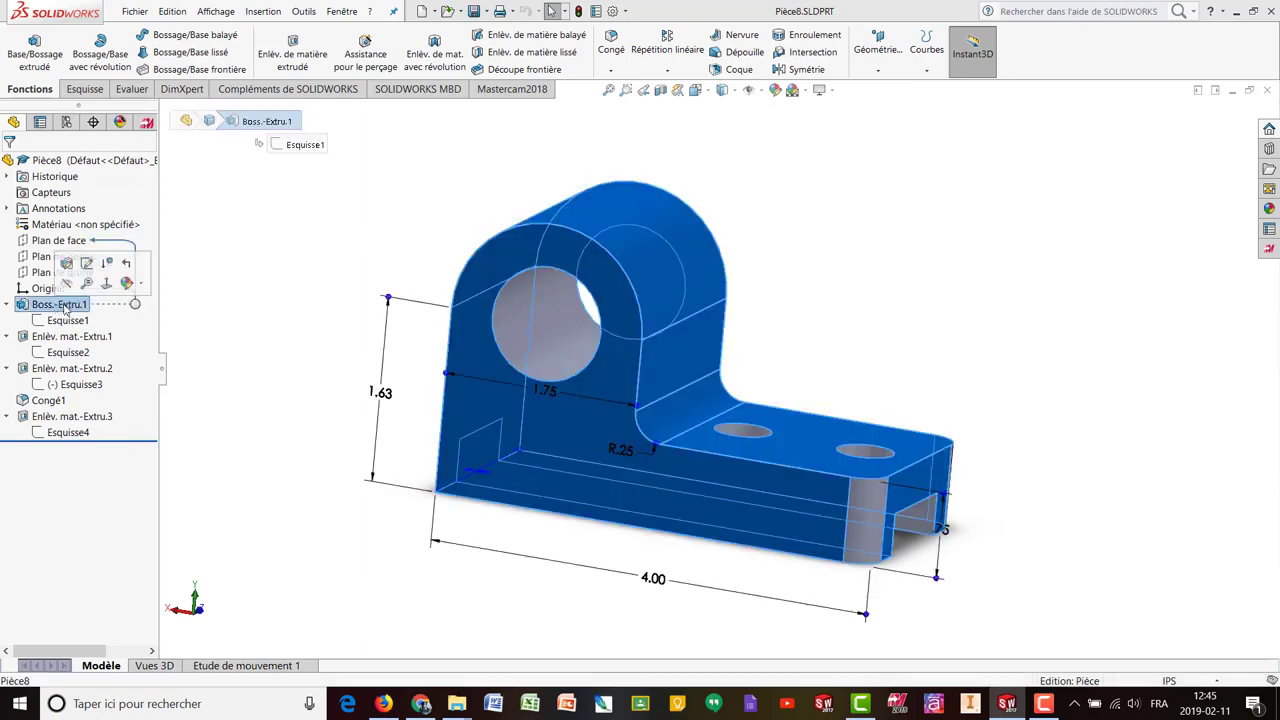
pyautogui.click(63, 305)
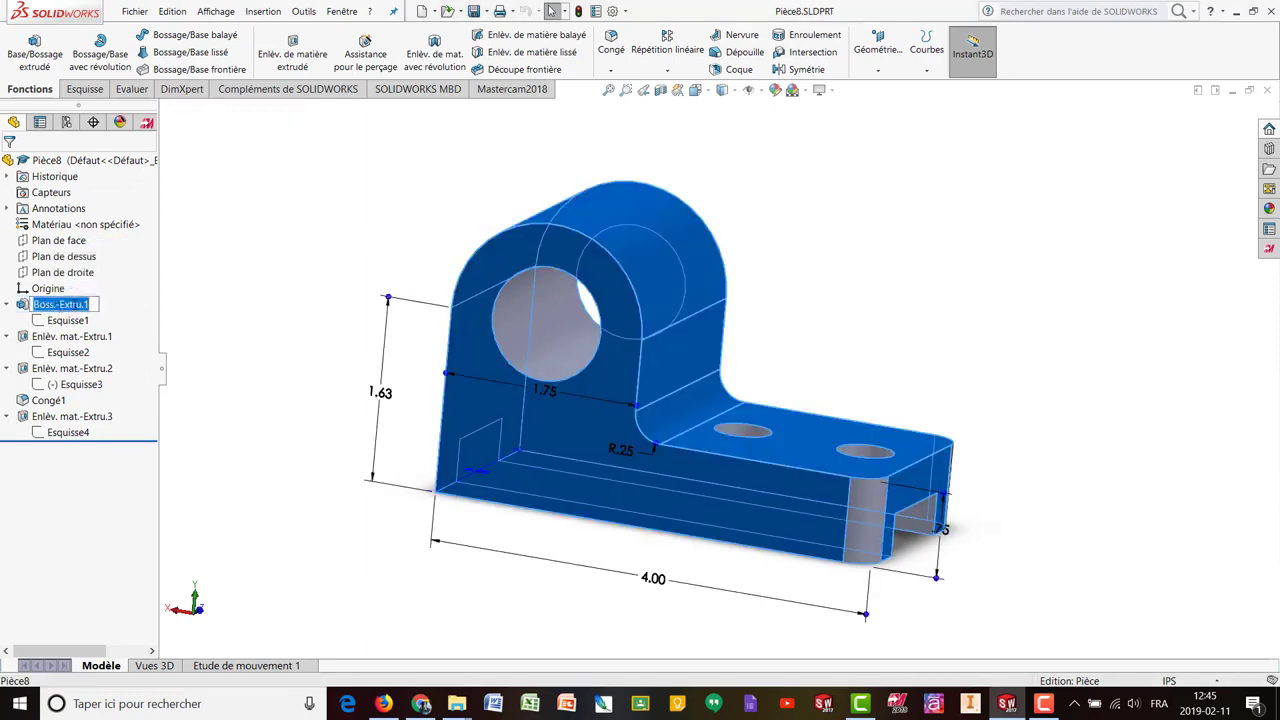
pyautogui.click(108, 311)
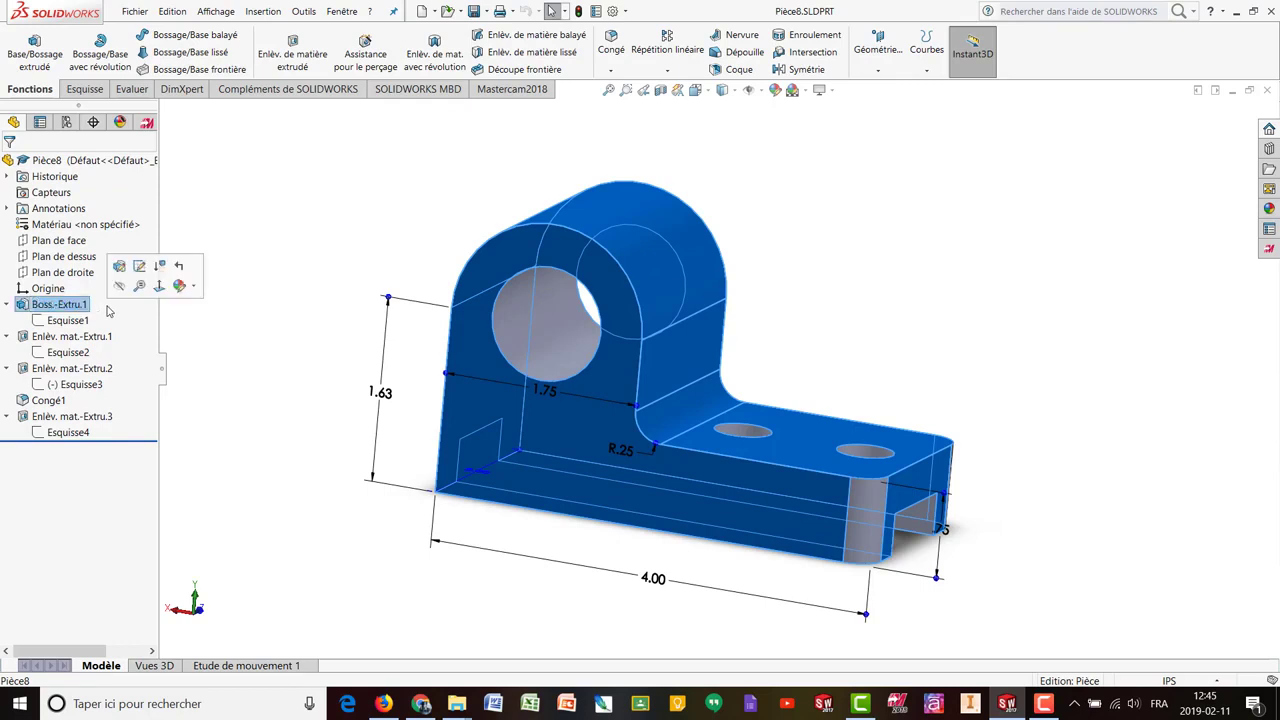
# - Open the definition of Boss.-Extru.1 to review its extrusion settings and preview, and leave it without changes
pyautogui.click(22, 308)
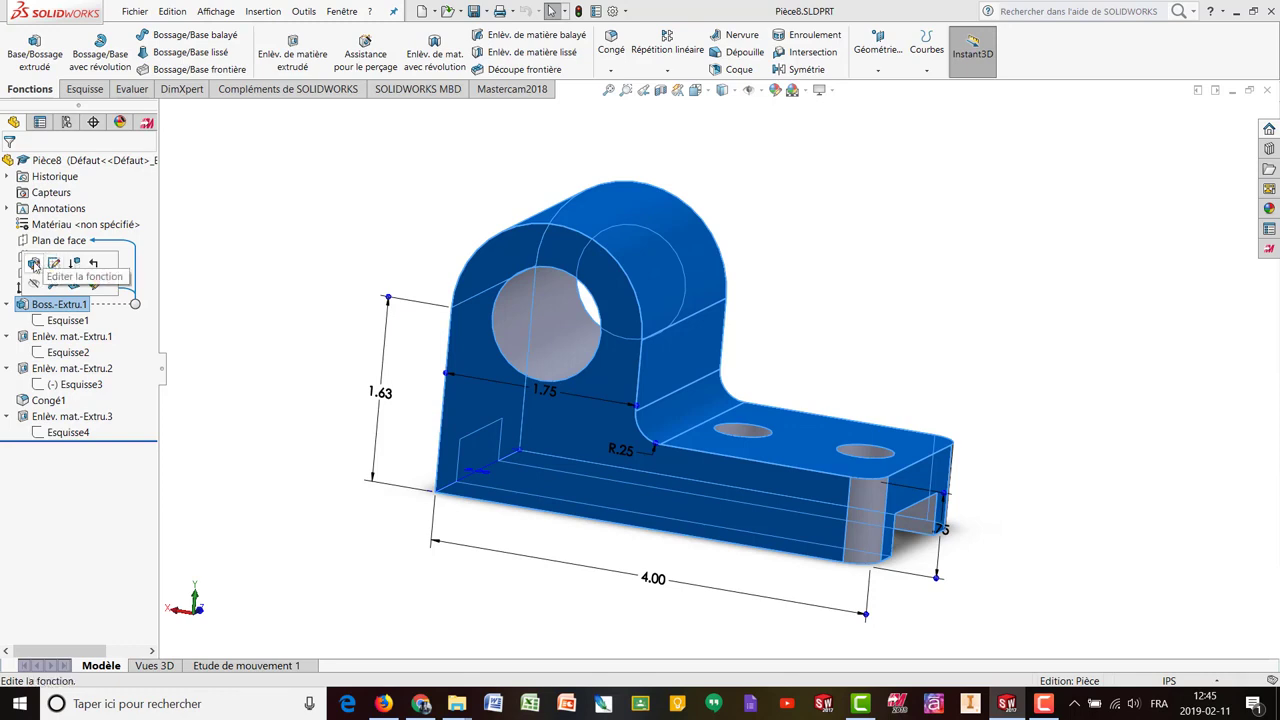
pyautogui.click(34, 265)
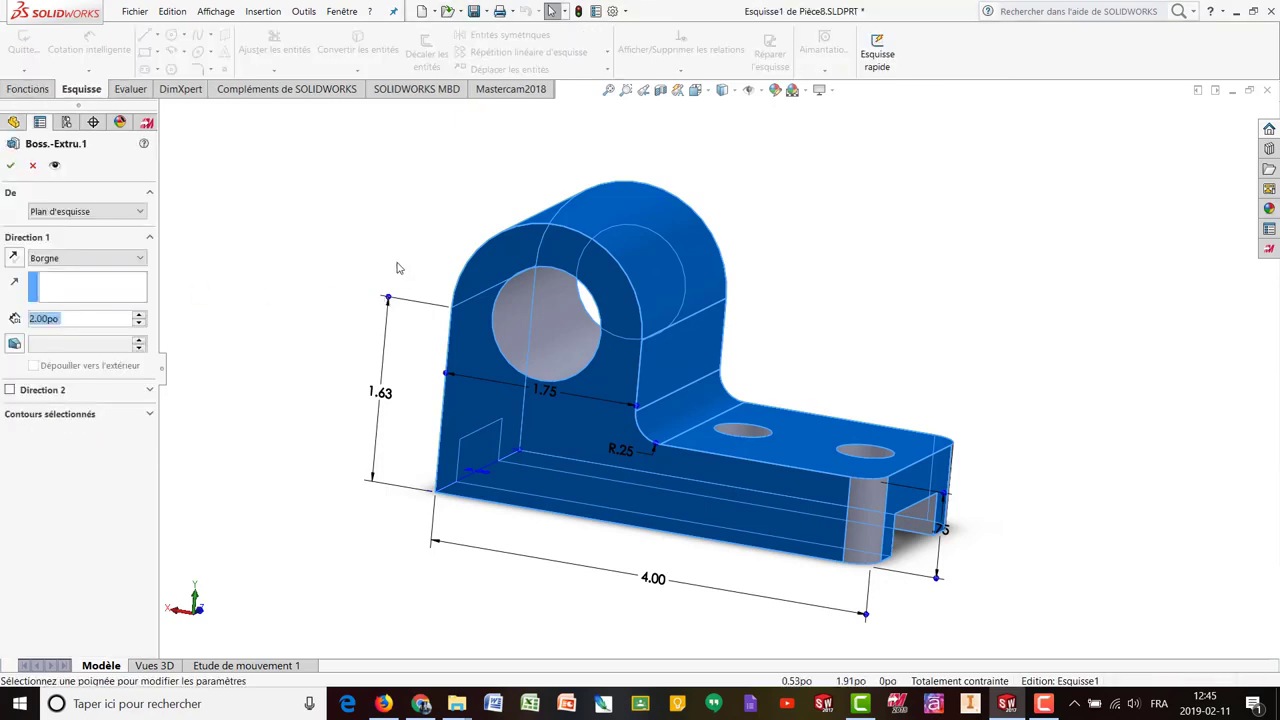
pyautogui.moveTo(395, 255); pyautogui.dragTo(711, 331, button='middle')
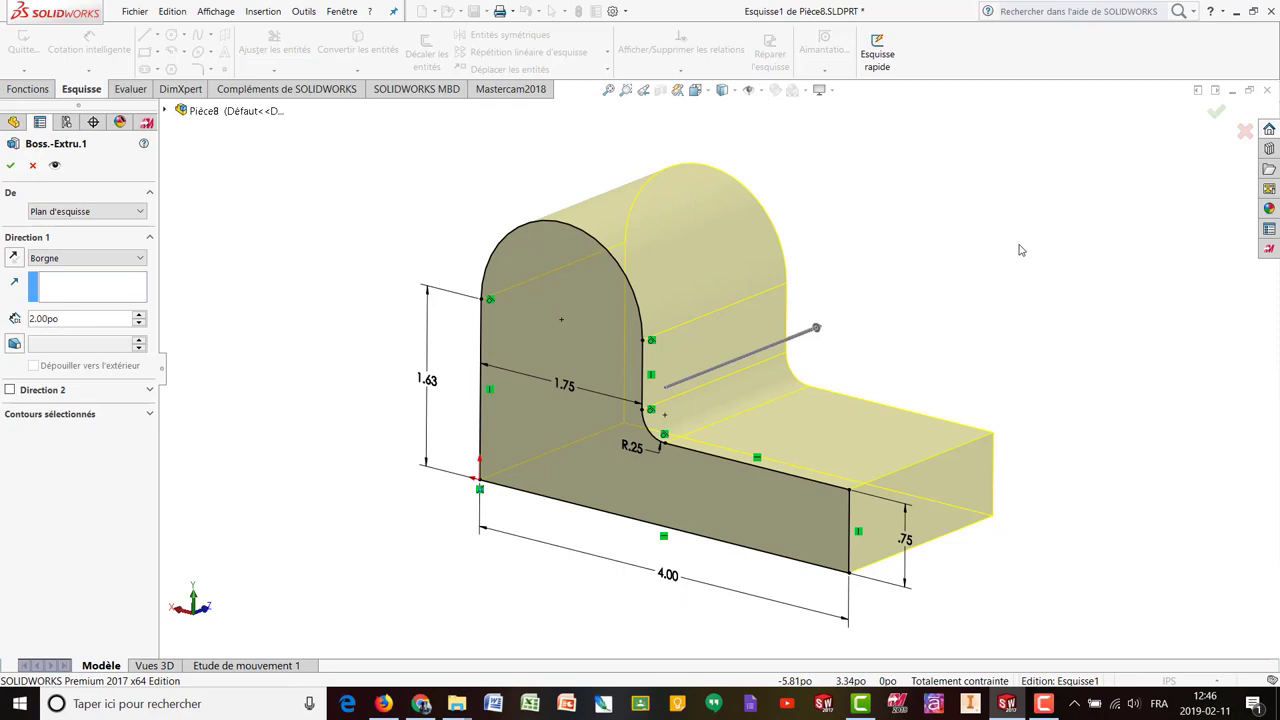
pyautogui.click(32, 165)
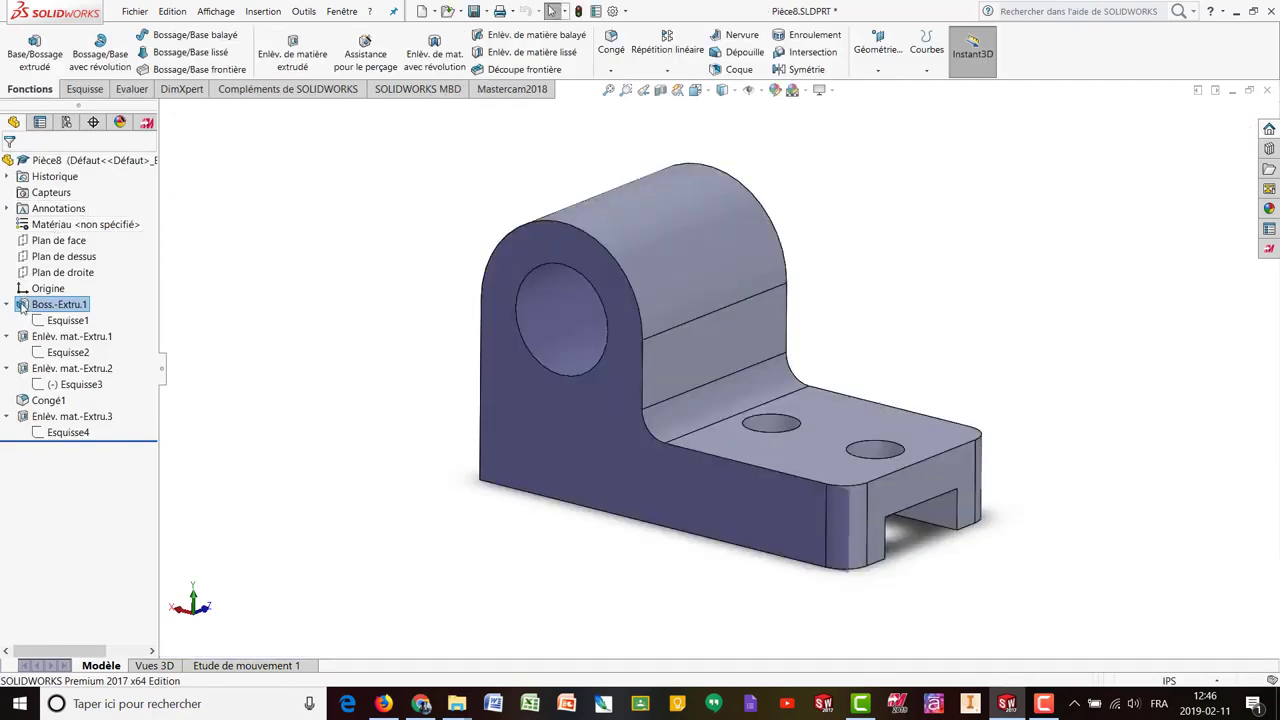
pyautogui.moveTo(22, 307)
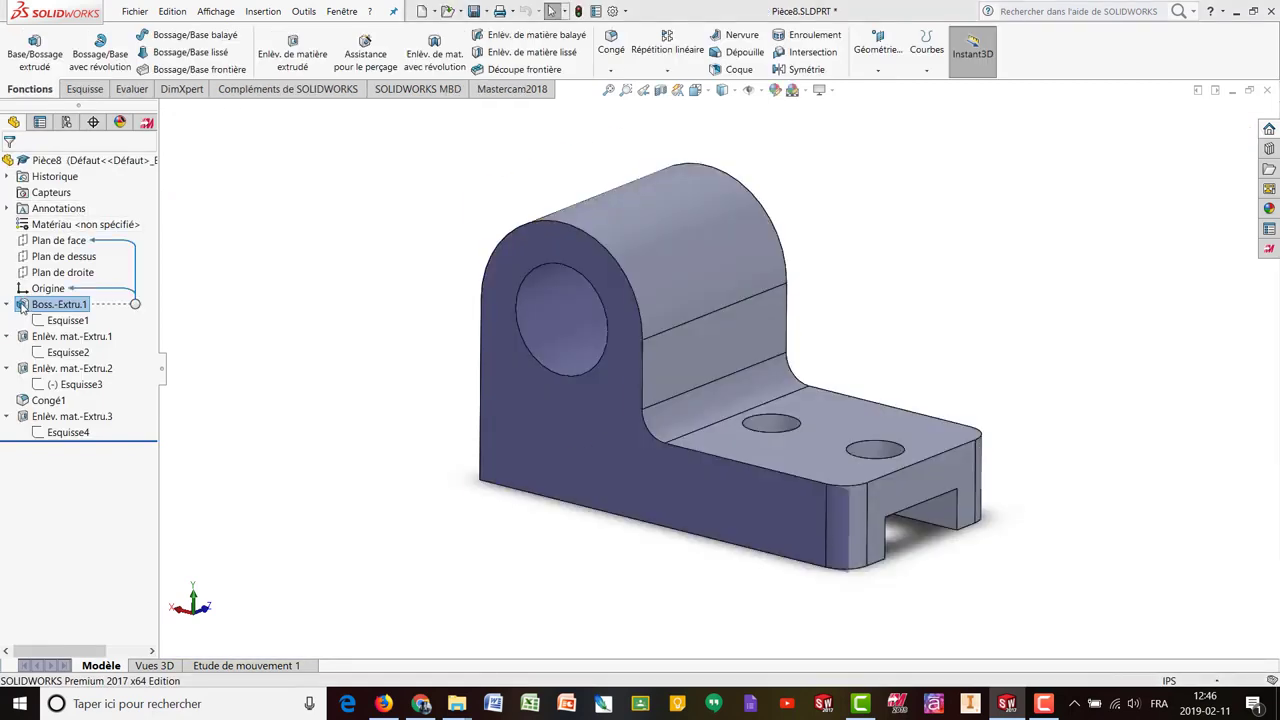
pyautogui.click(22, 306)
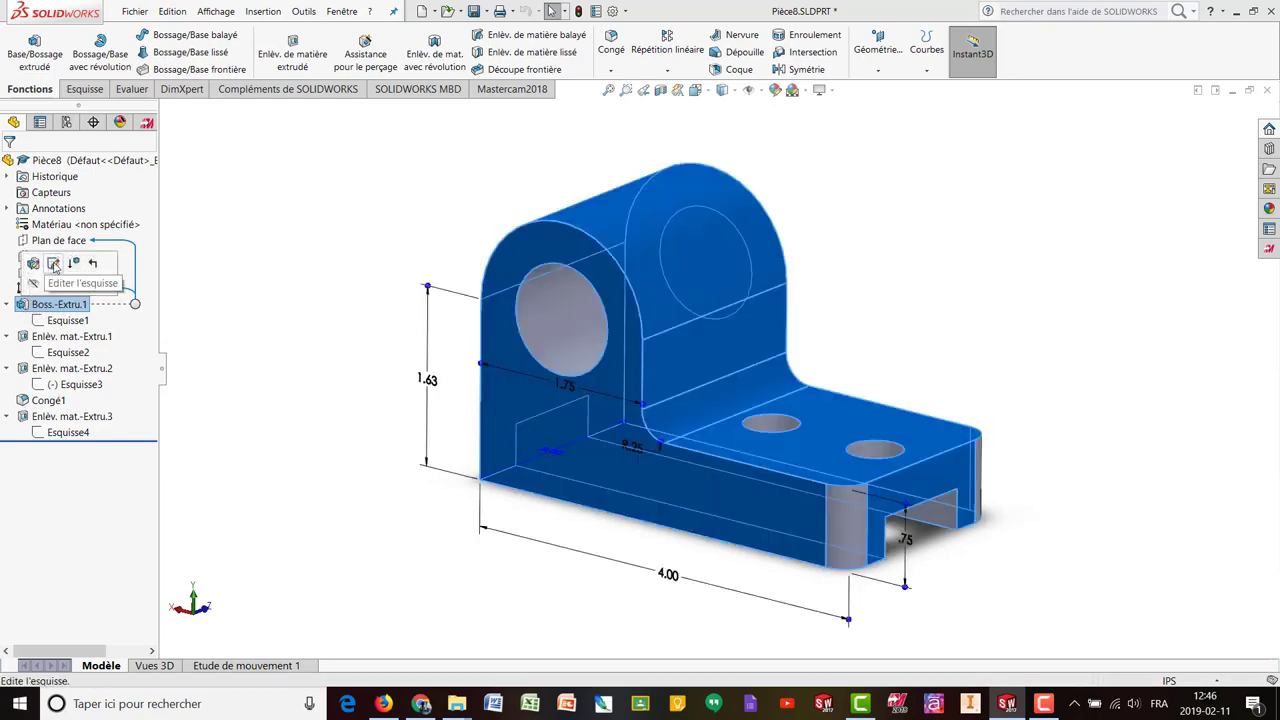
pyautogui.press('Escape')
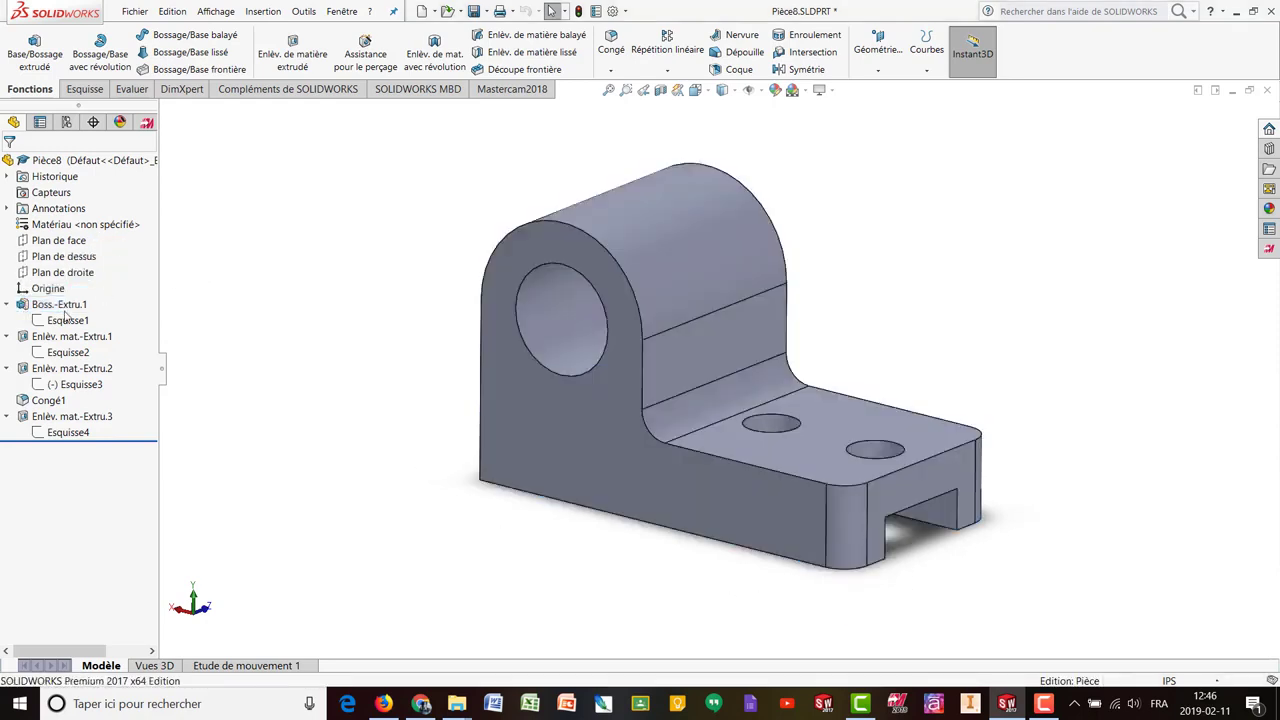
# - Edit Esquisse1 of the base extrusion in front view, set its overall bottom length to 4.50 inches, and exit the sketch
pyautogui.click(38, 321)
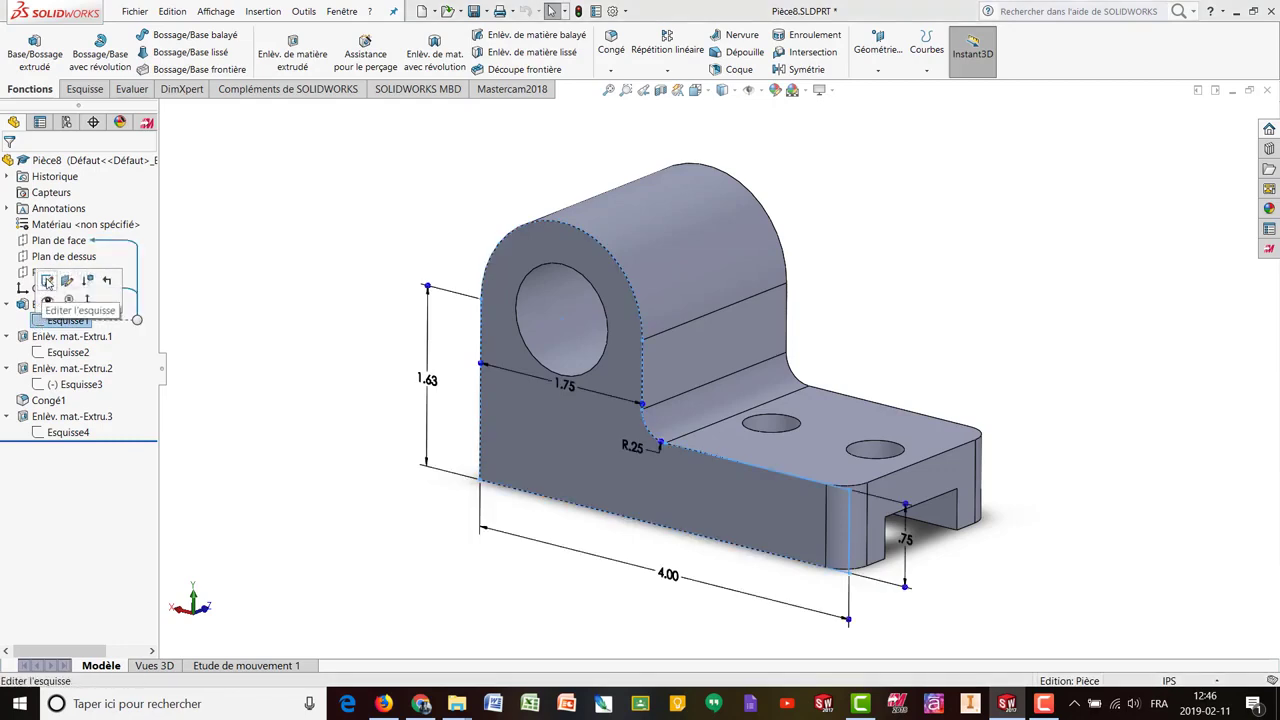
pyautogui.click(47, 281)
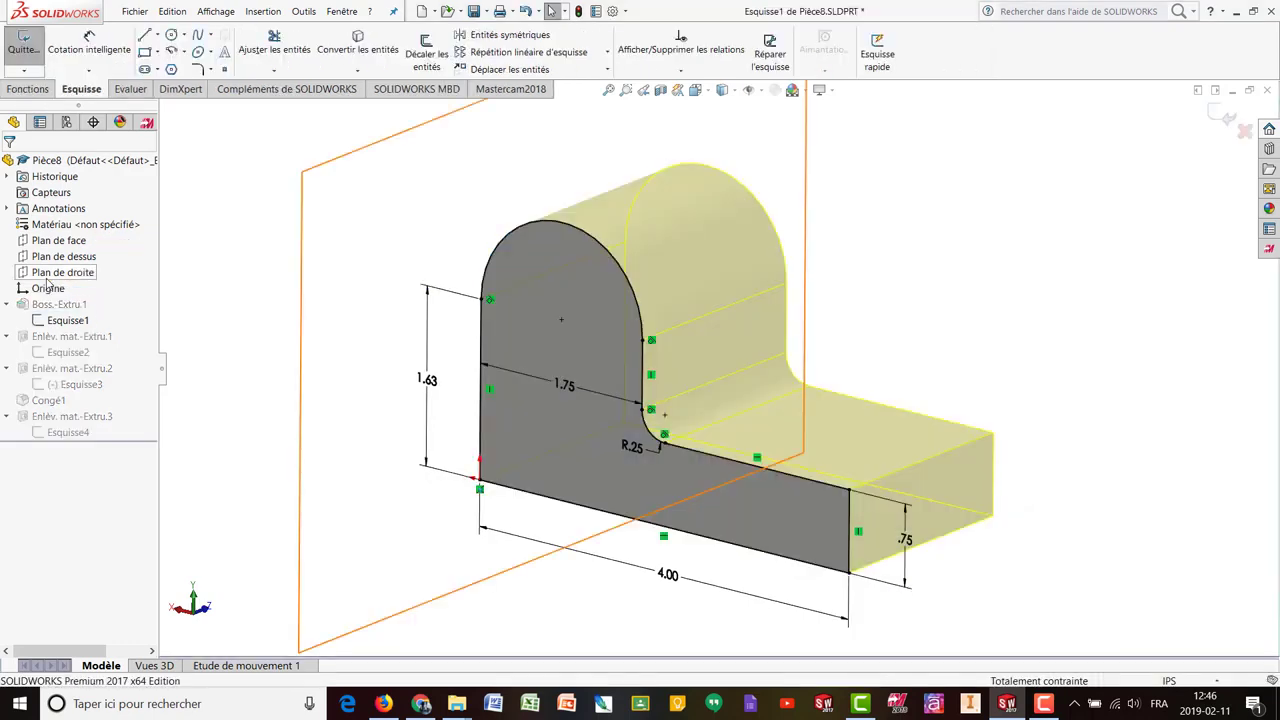
pyautogui.click(696, 89)
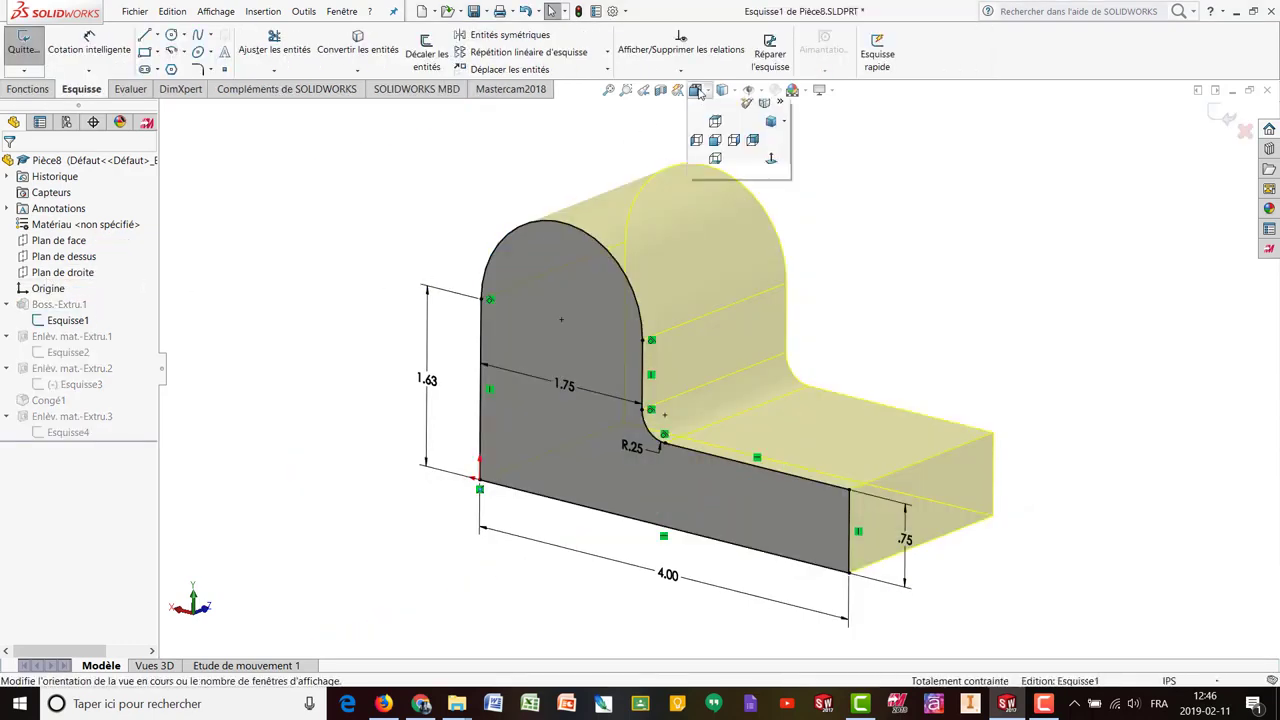
pyautogui.click(715, 149)
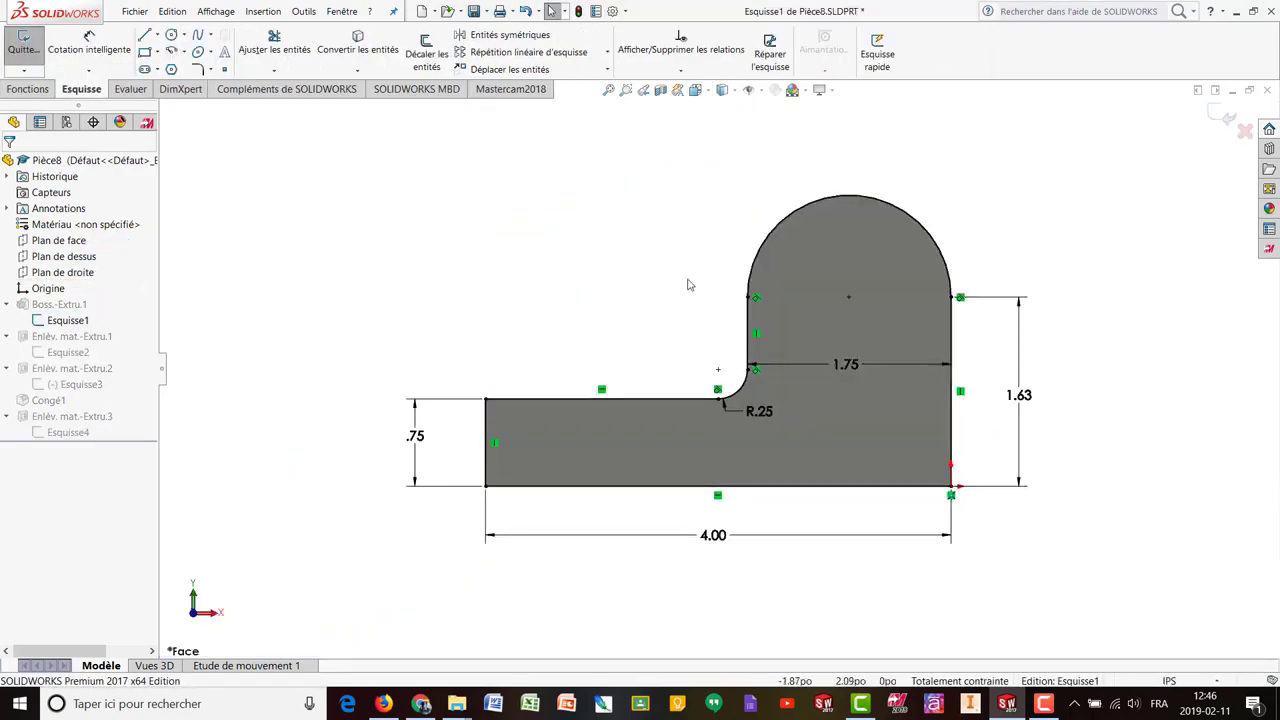
pyautogui.scroll(-3, 869, 578)
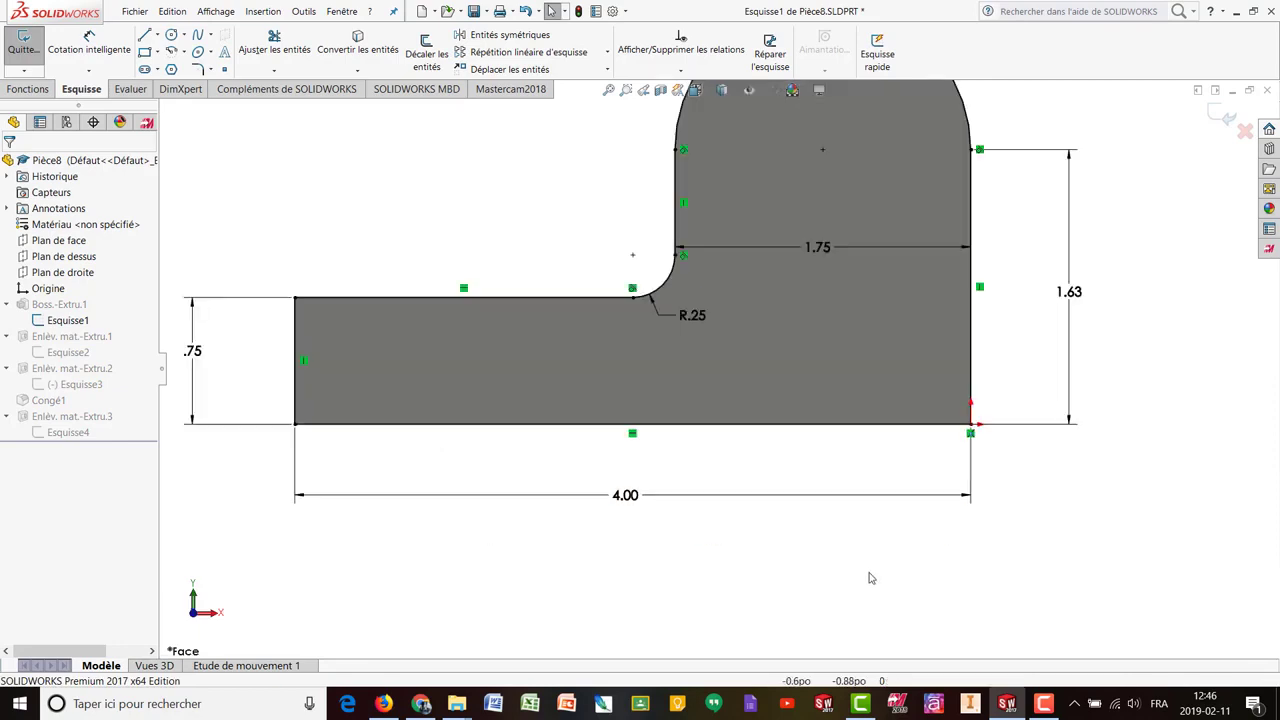
pyautogui.click(628, 497)
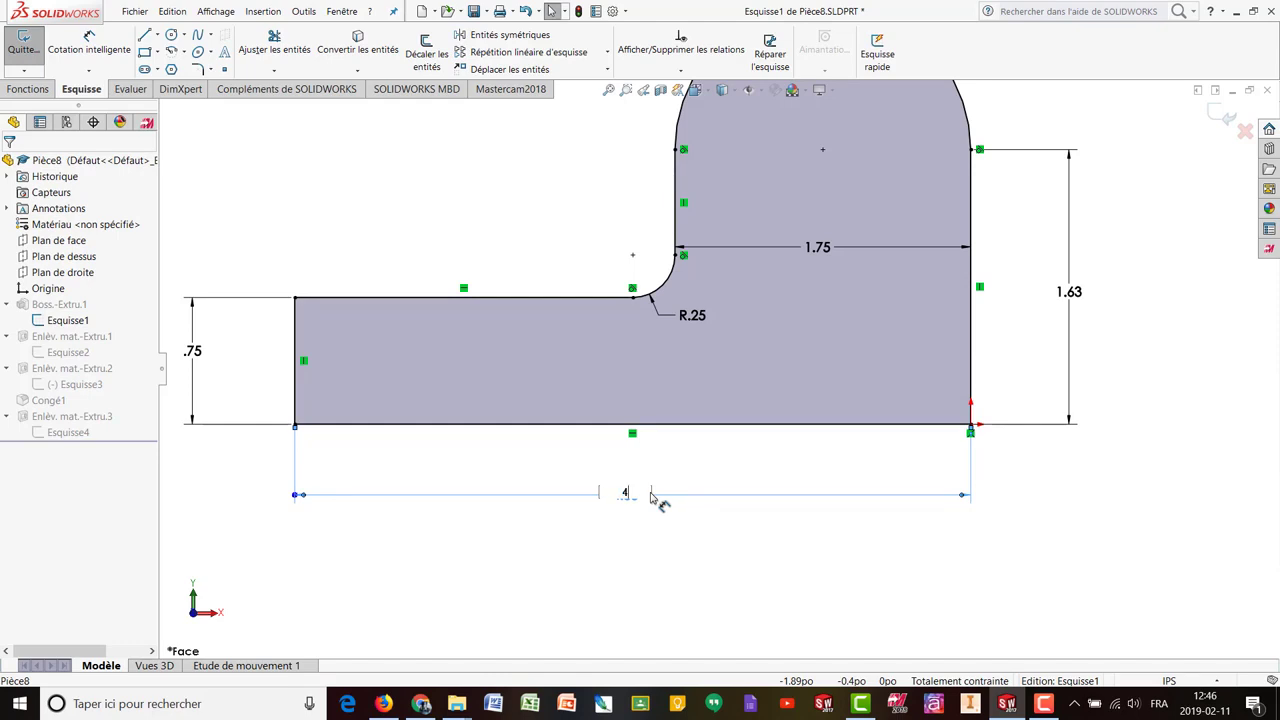
pyautogui.write('5')
pyautogui.press('Return')
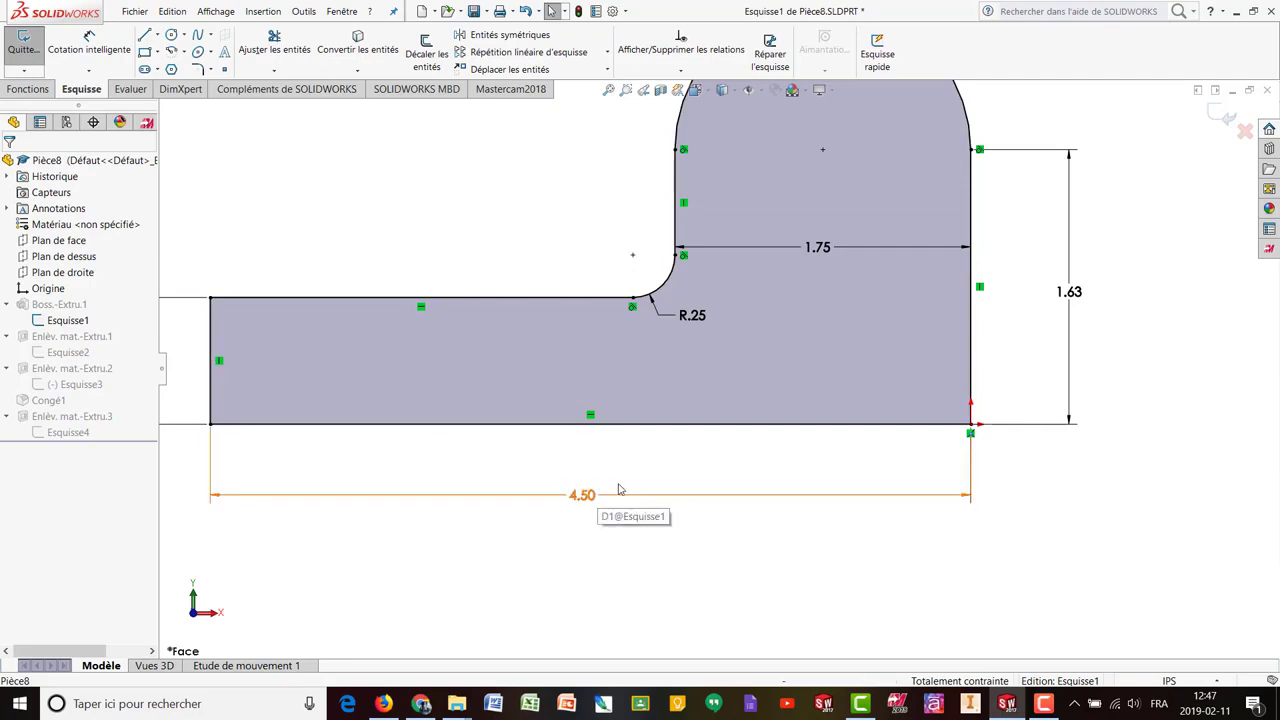
pyautogui.click(1221, 114)
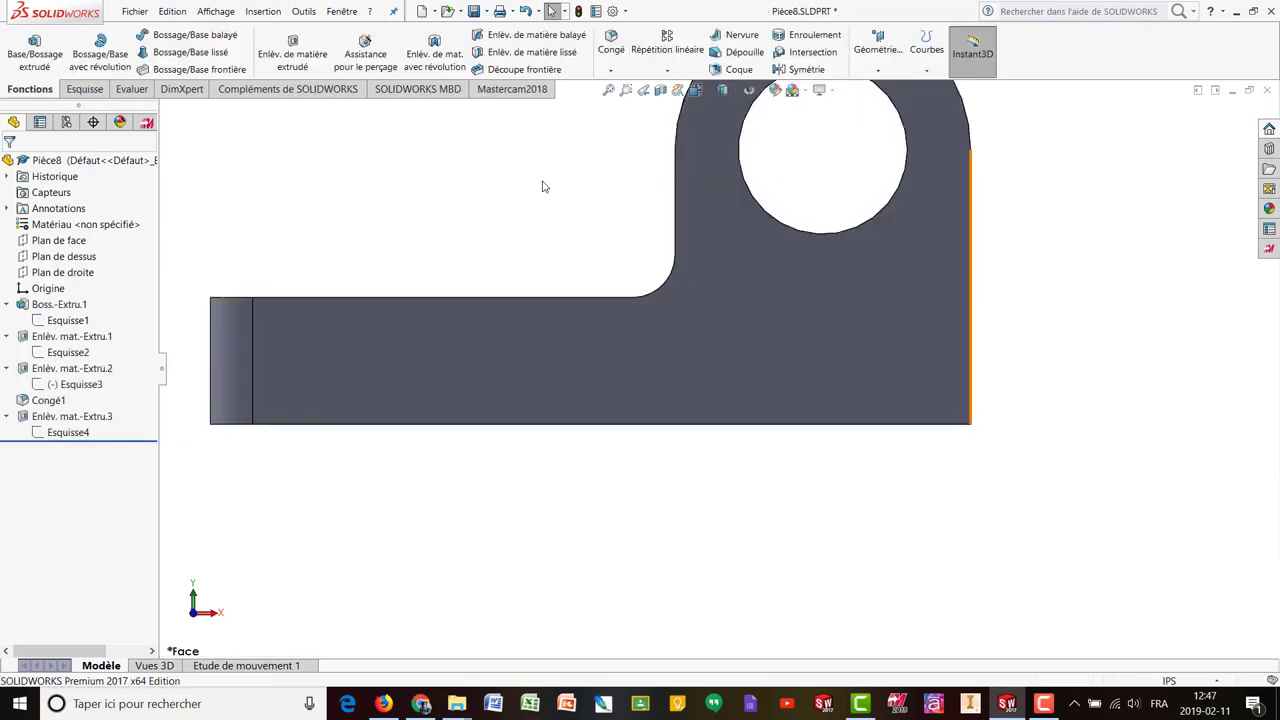
# - Display the base extrusion's dimensions on the model, clear the selection, and inspect the part from several angles
pyautogui.moveTo(540, 195); pyautogui.dragTo(730, 450, button='middle')
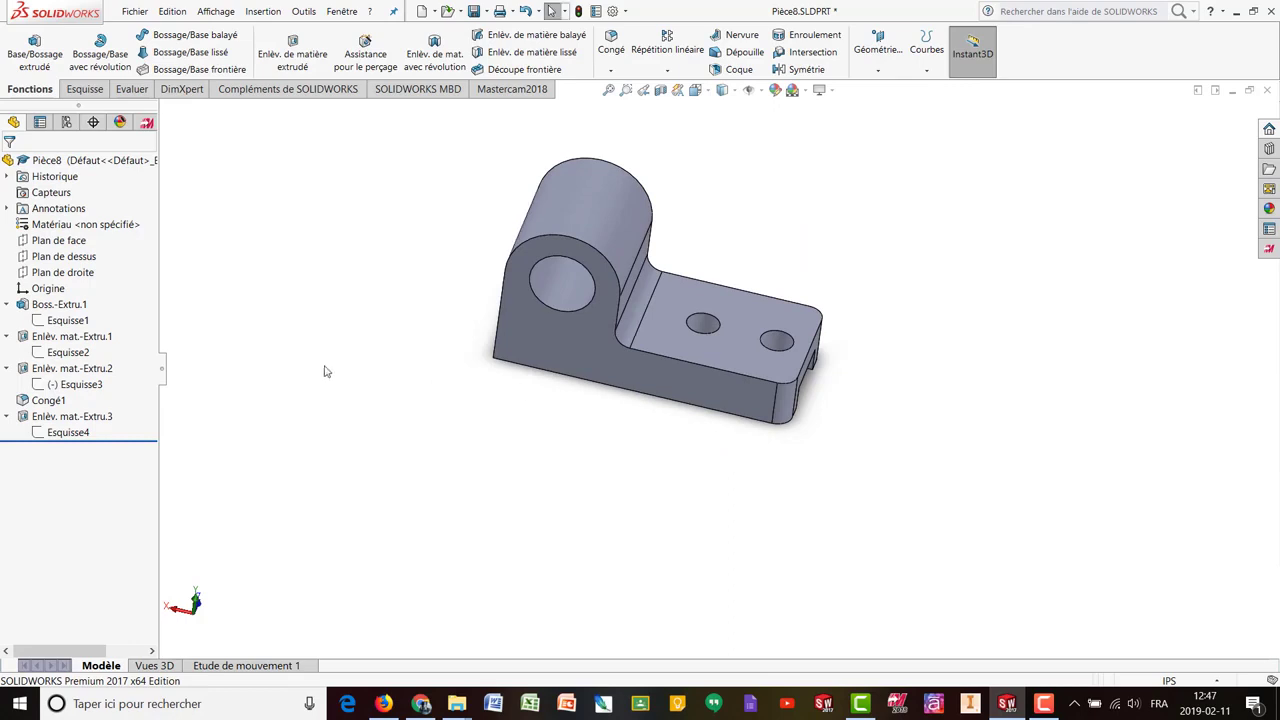
pyautogui.click(28, 304)
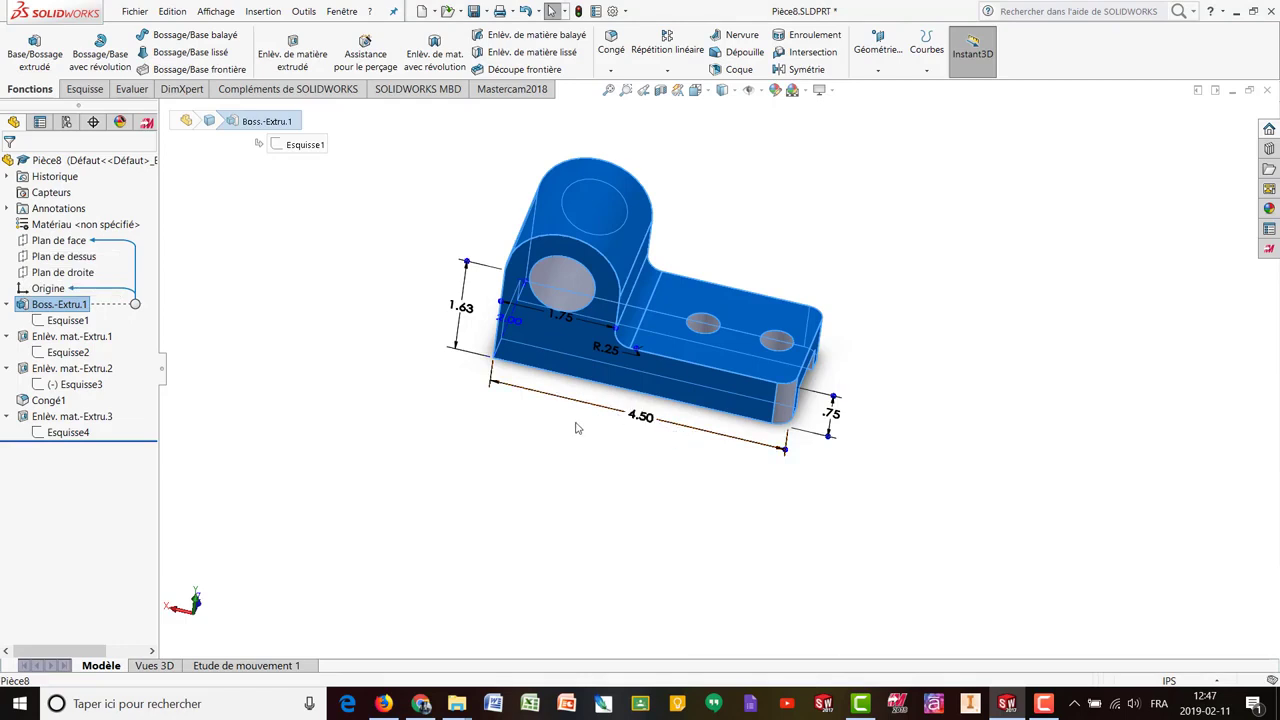
pyautogui.click(344, 306)
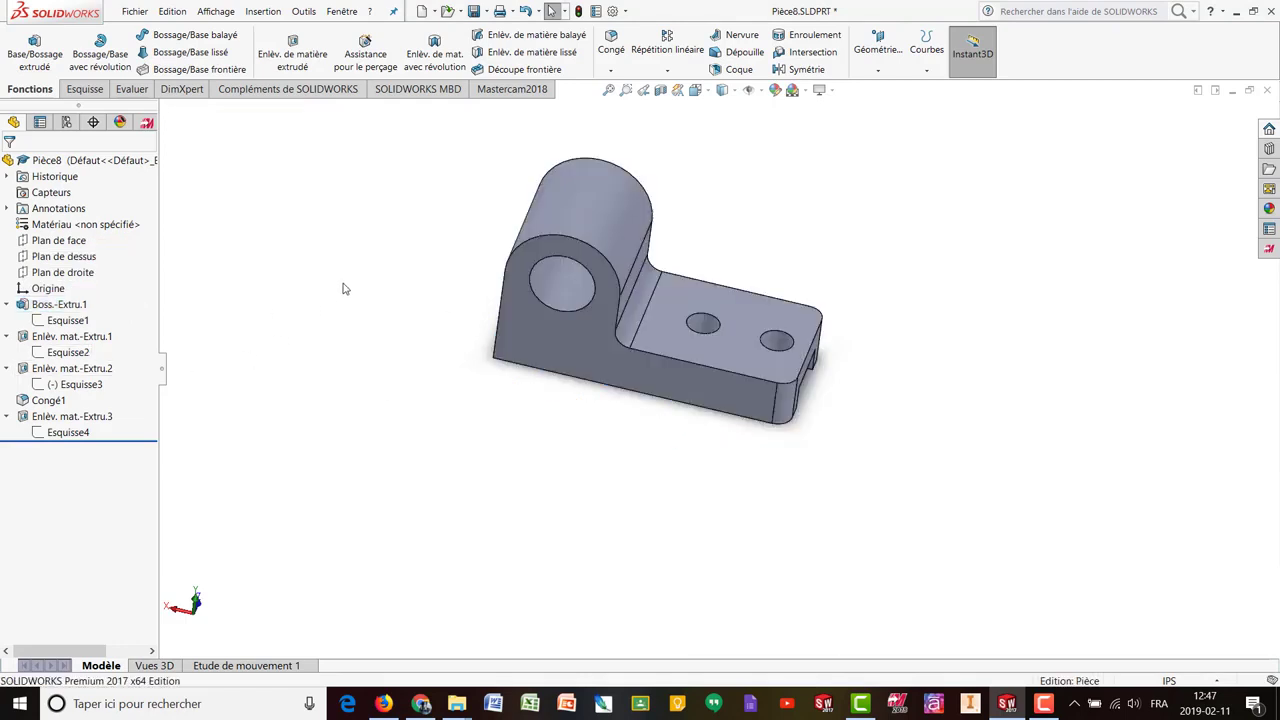
pyautogui.moveTo(706, 350); pyautogui.dragTo(710, 320, button='middle')
pyautogui.moveTo(729, 278); pyautogui.dragTo(737, 320, button='middle')
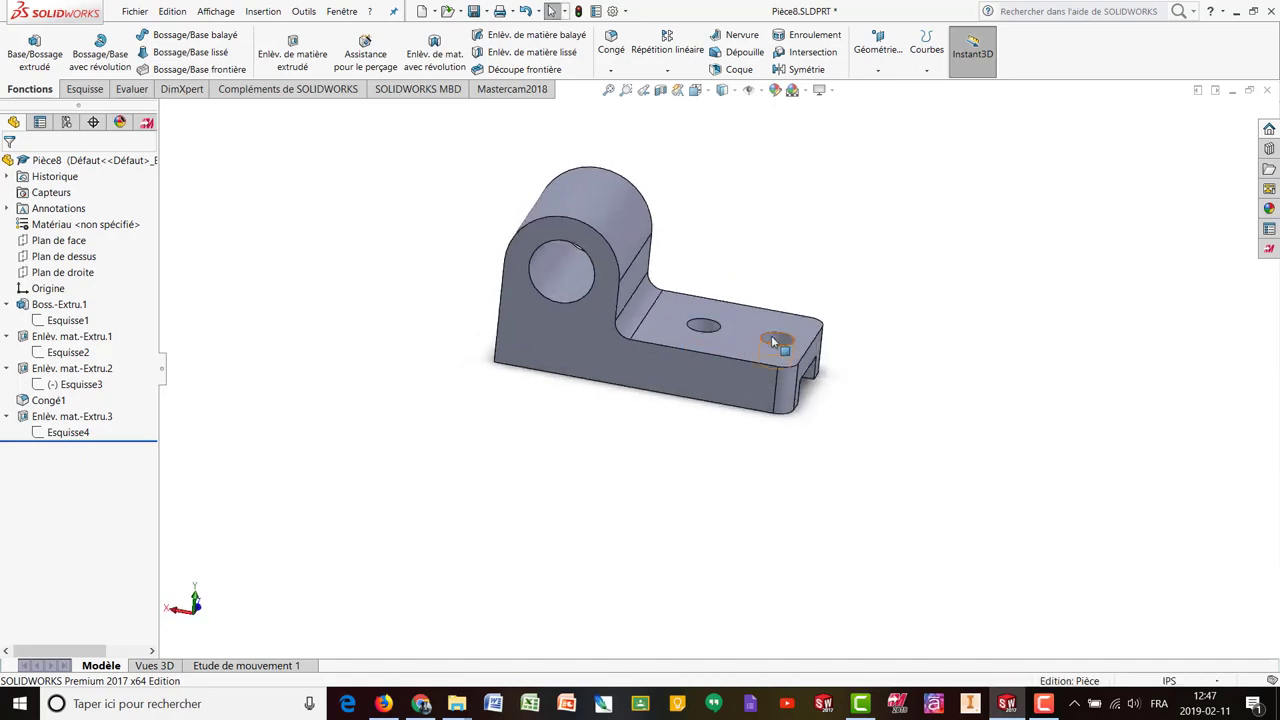
pyautogui.scroll(-2, 687, 230)
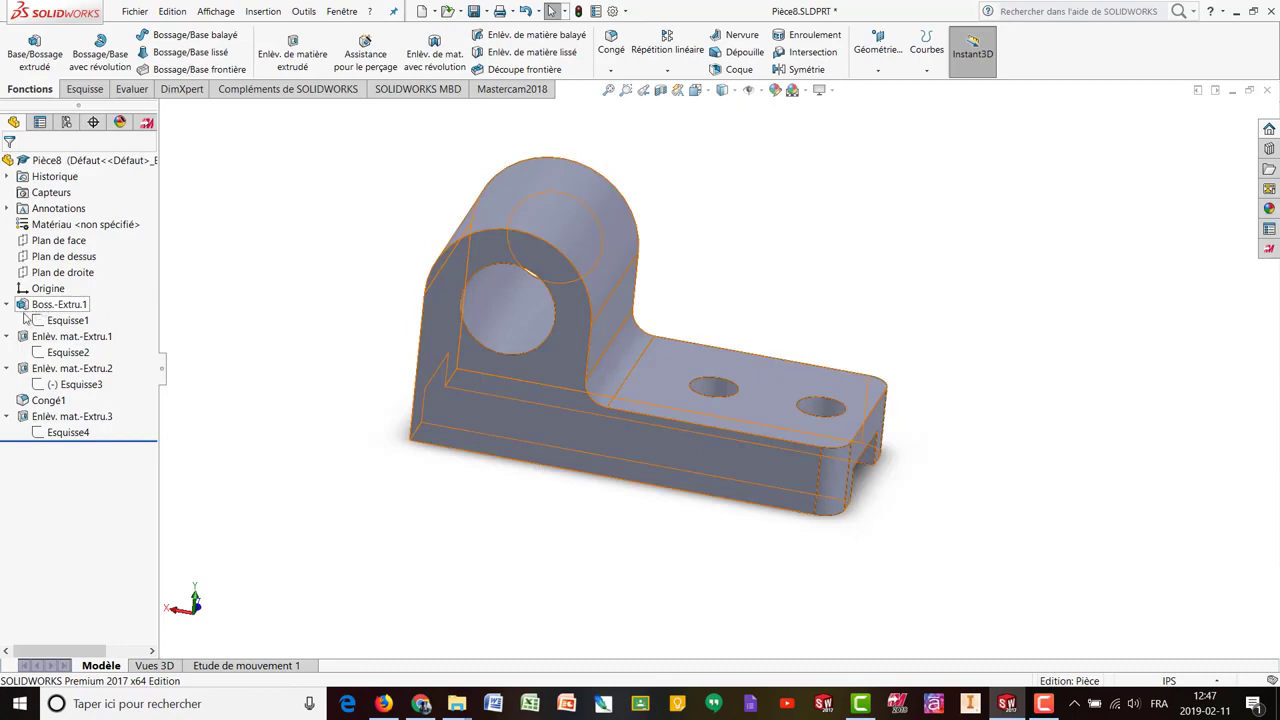
# - Collapse the base extrusion and the three cut extrusions in the feature tree to hide their sketches
pyautogui.click(6, 417)
pyautogui.click(6, 368)
pyautogui.click(6, 336)
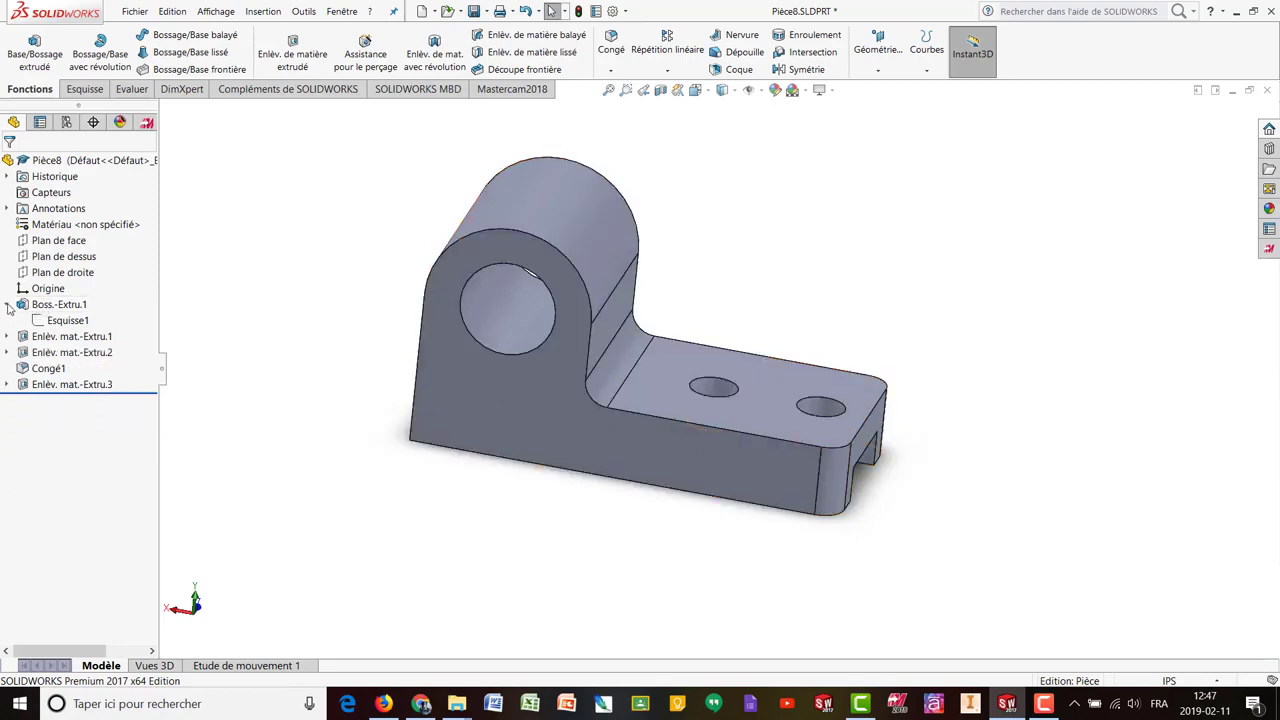
pyautogui.click(6, 304)
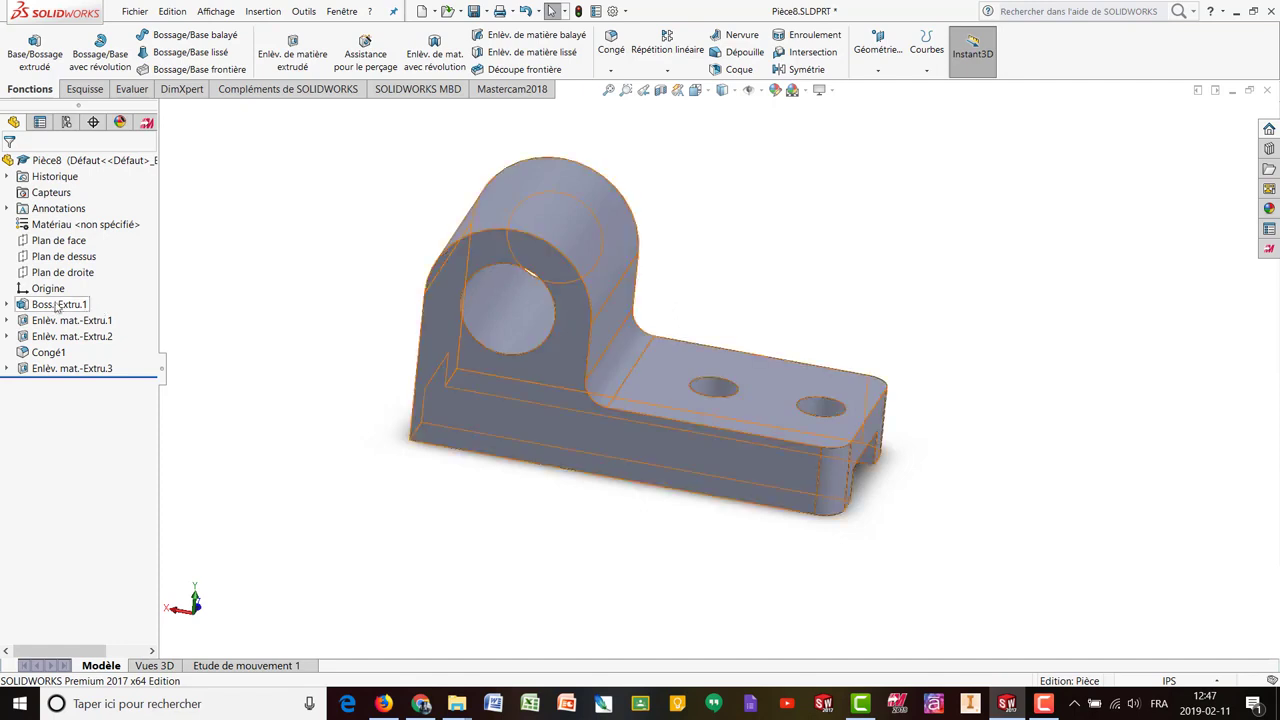
# - Examine which feature creates each area by selecting faces of the two small holes, the large bore, the rounded top and the underside slot
pyautogui.moveTo(56, 308)
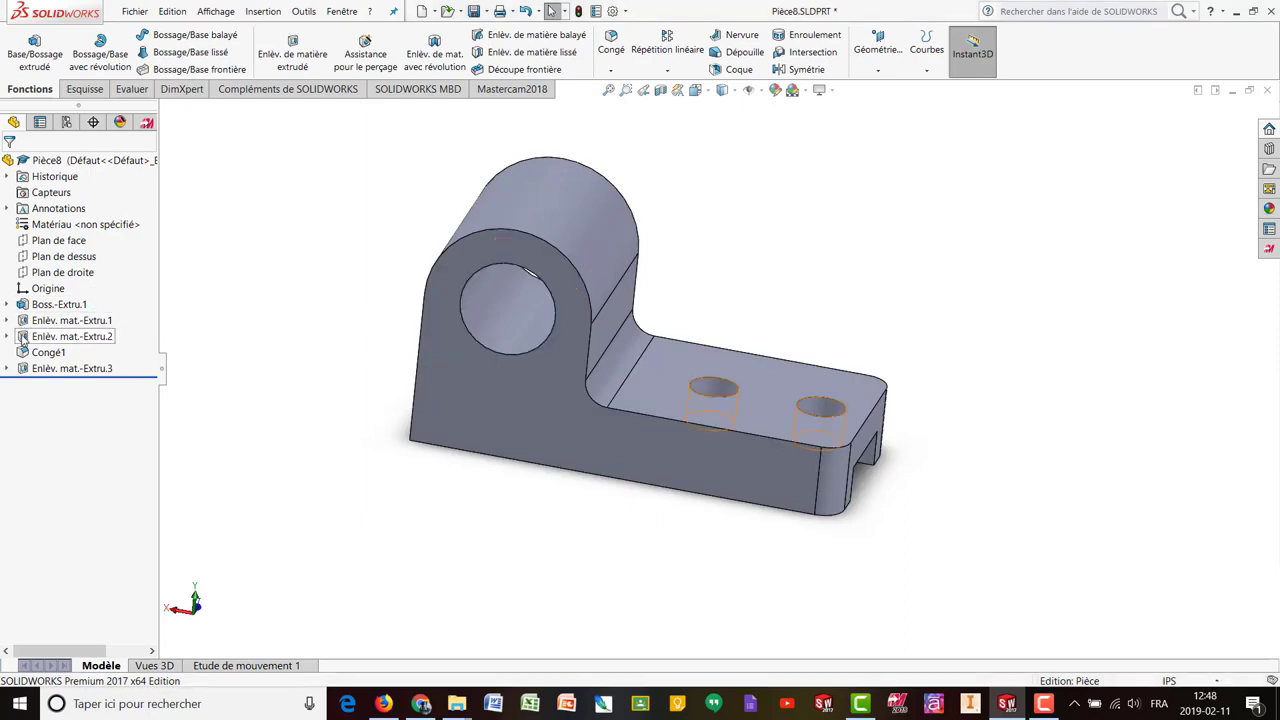
pyautogui.moveTo(23, 341)
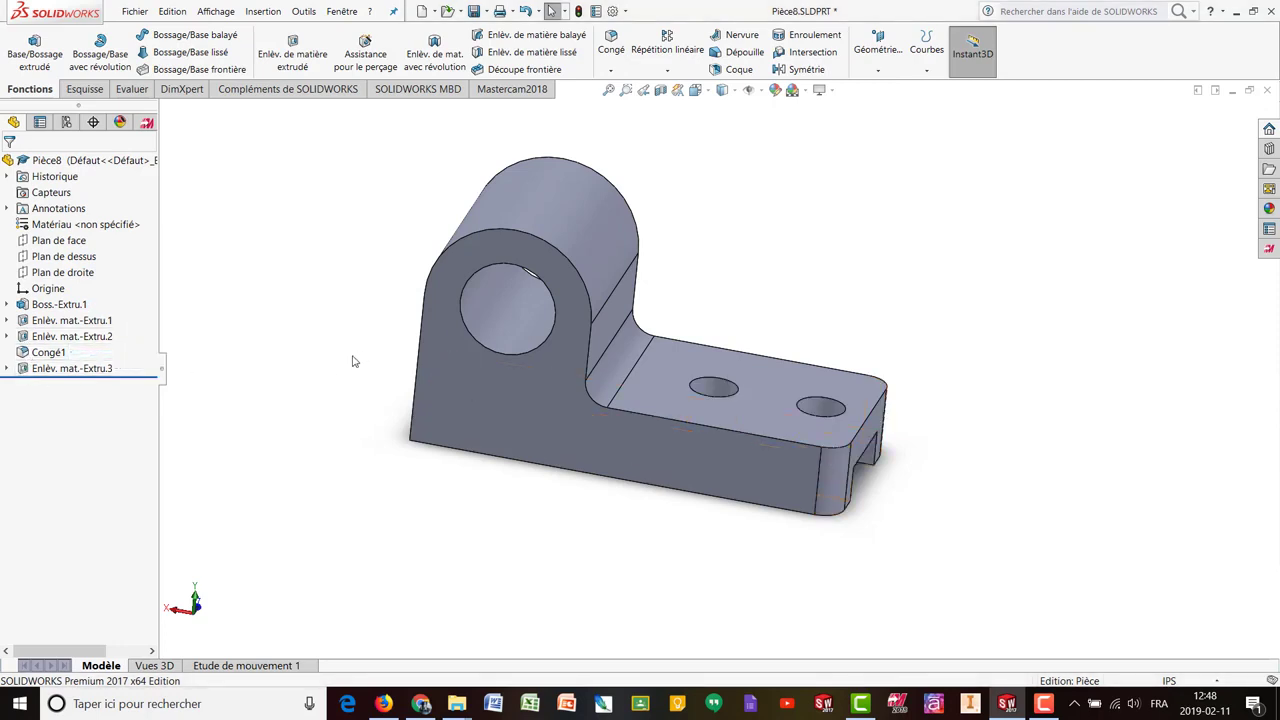
pyautogui.moveTo(354, 360); pyautogui.dragTo(200, 356, button='middle')
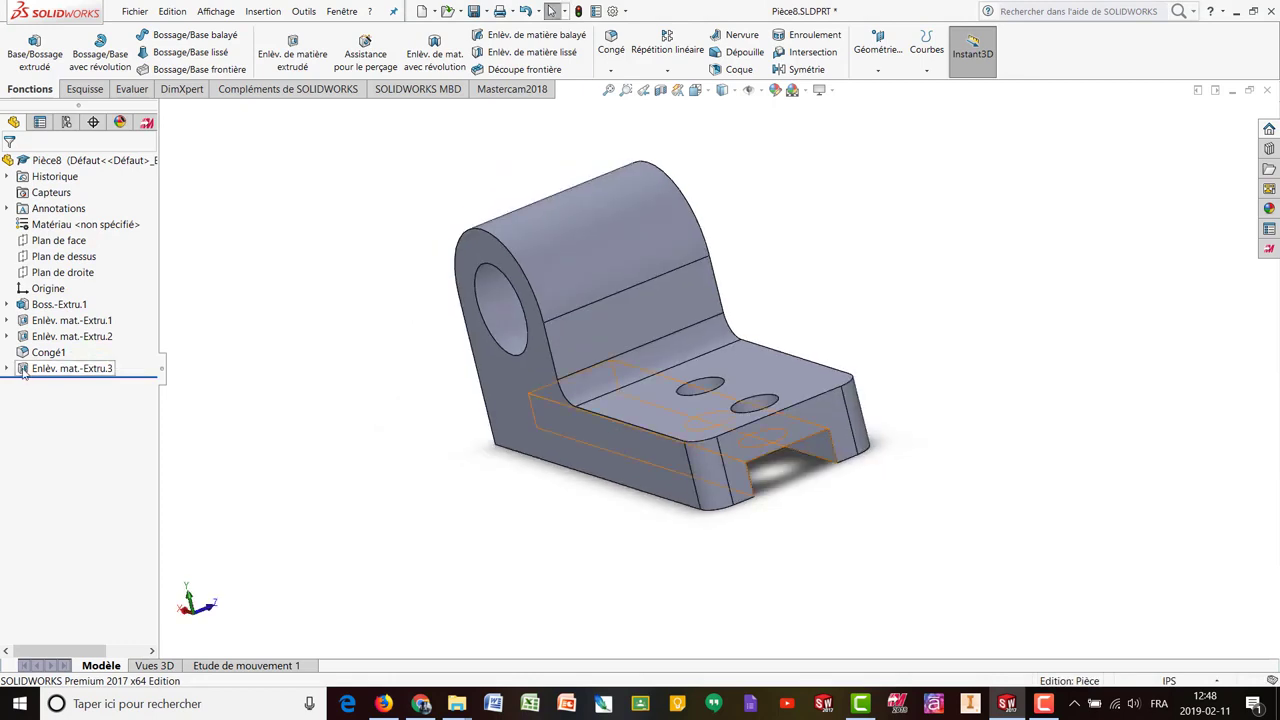
pyautogui.moveTo(259, 359); pyautogui.dragTo(700, 391, button='middle')
pyautogui.click(708, 385)
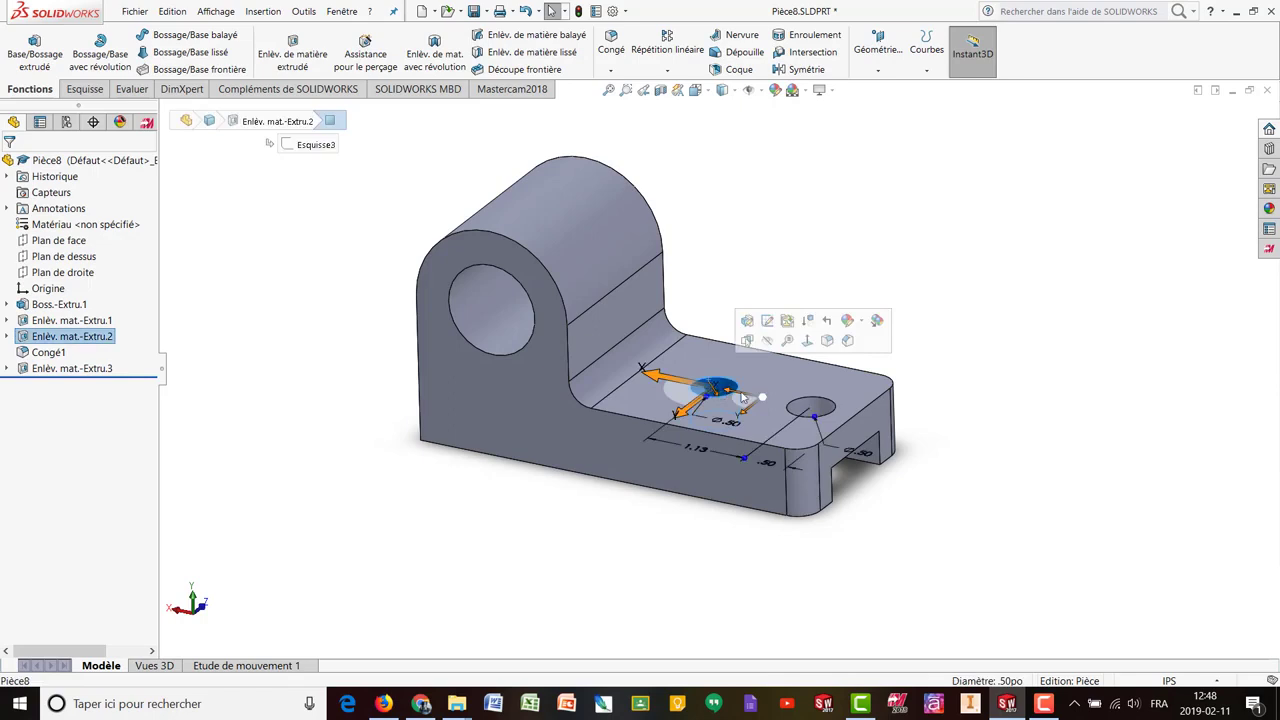
pyautogui.moveTo(742, 395); pyautogui.dragTo(840, 412)
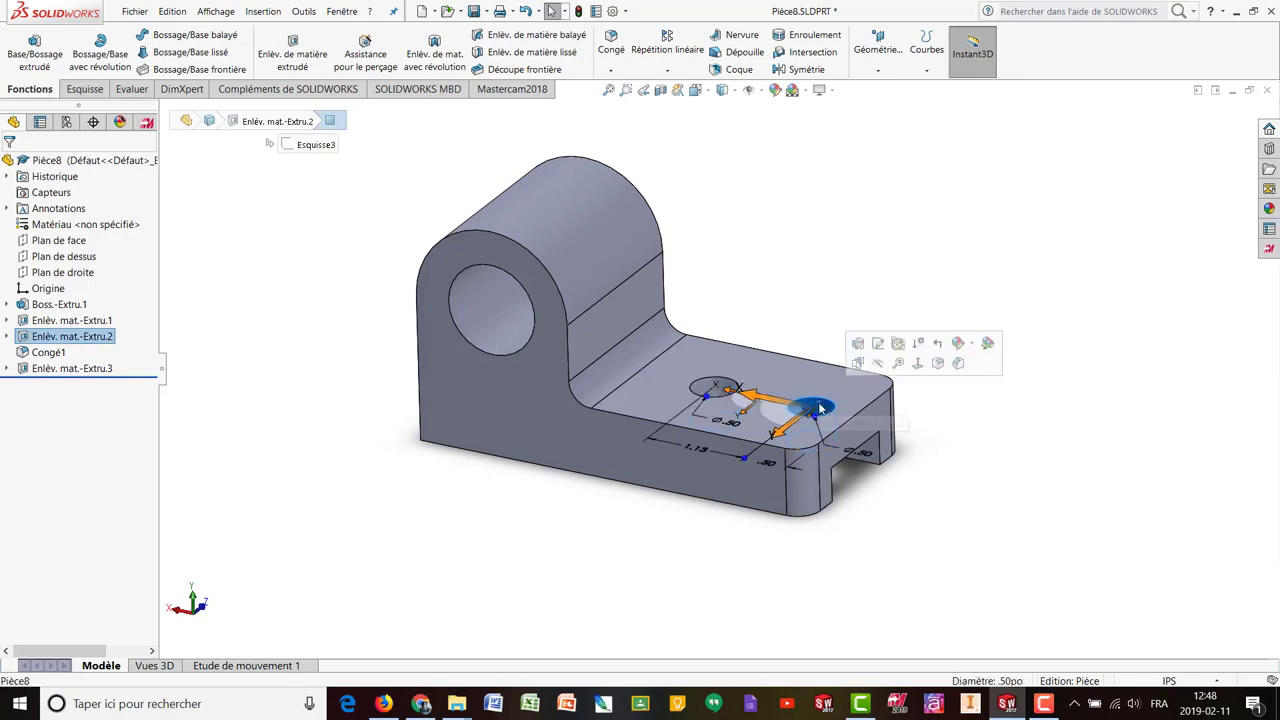
pyautogui.click(482, 325)
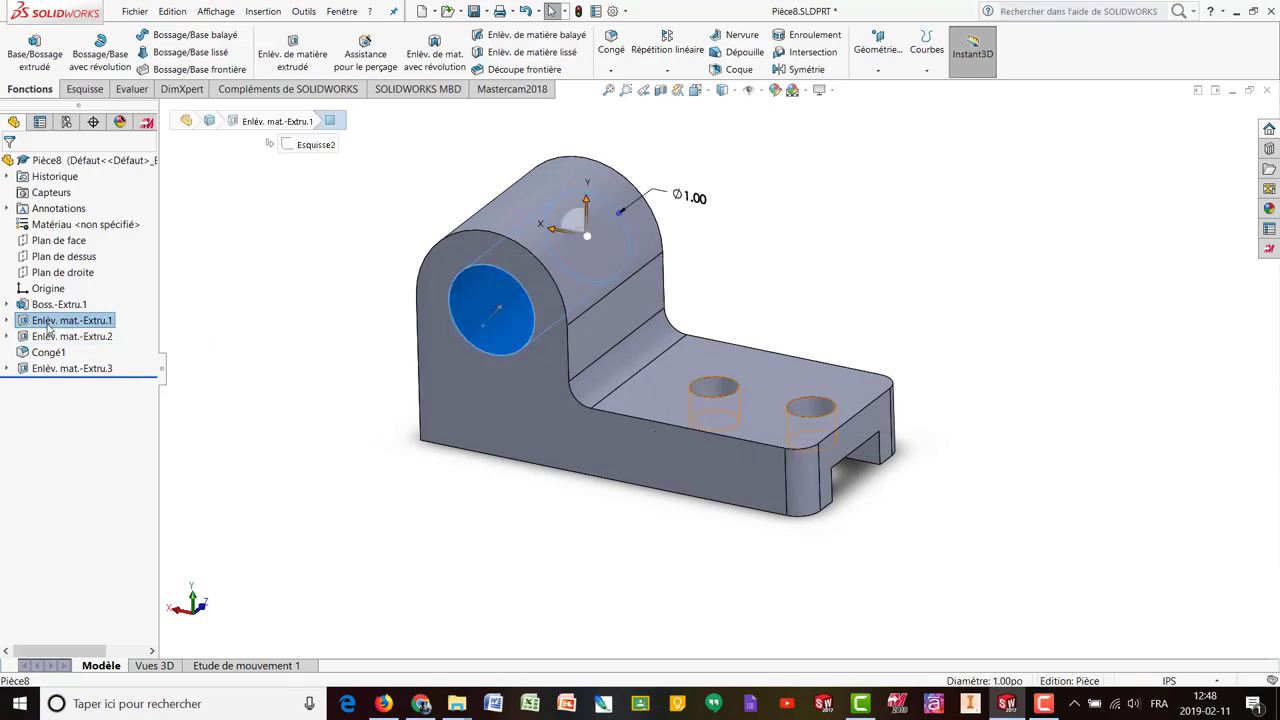
pyautogui.click(539, 226)
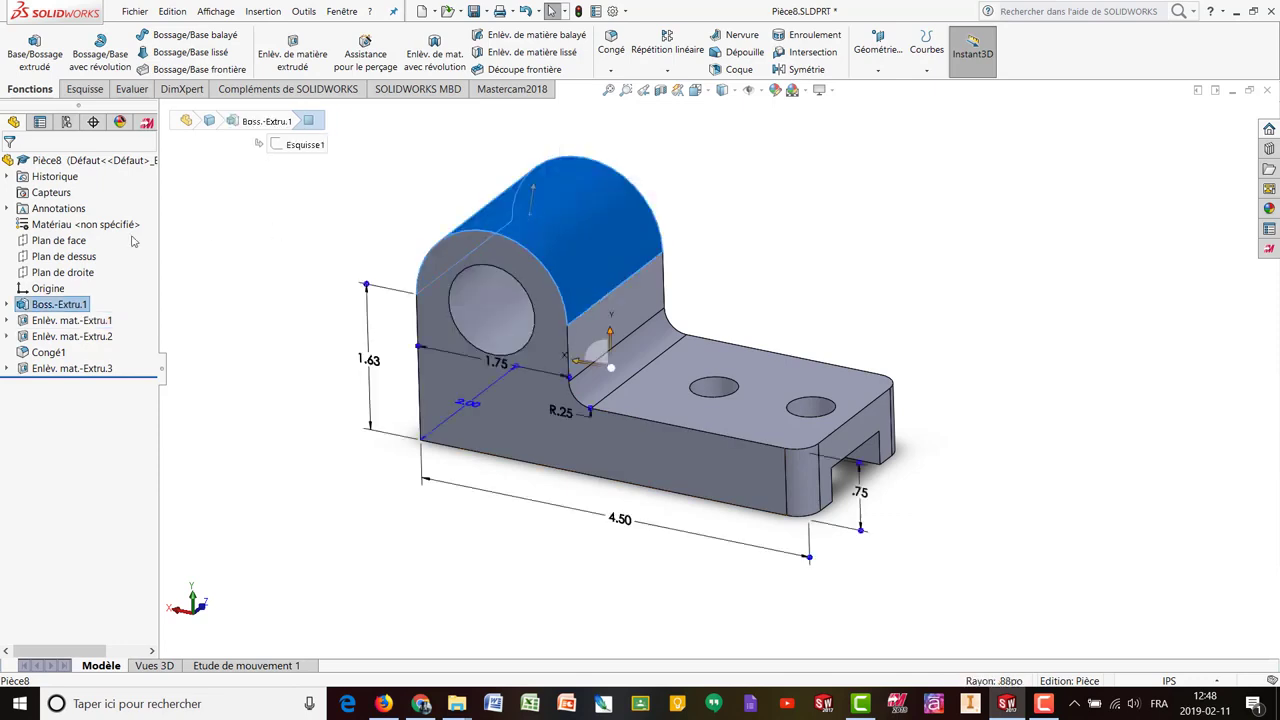
pyautogui.moveTo(790, 362); pyautogui.dragTo(817, 429, button='middle')
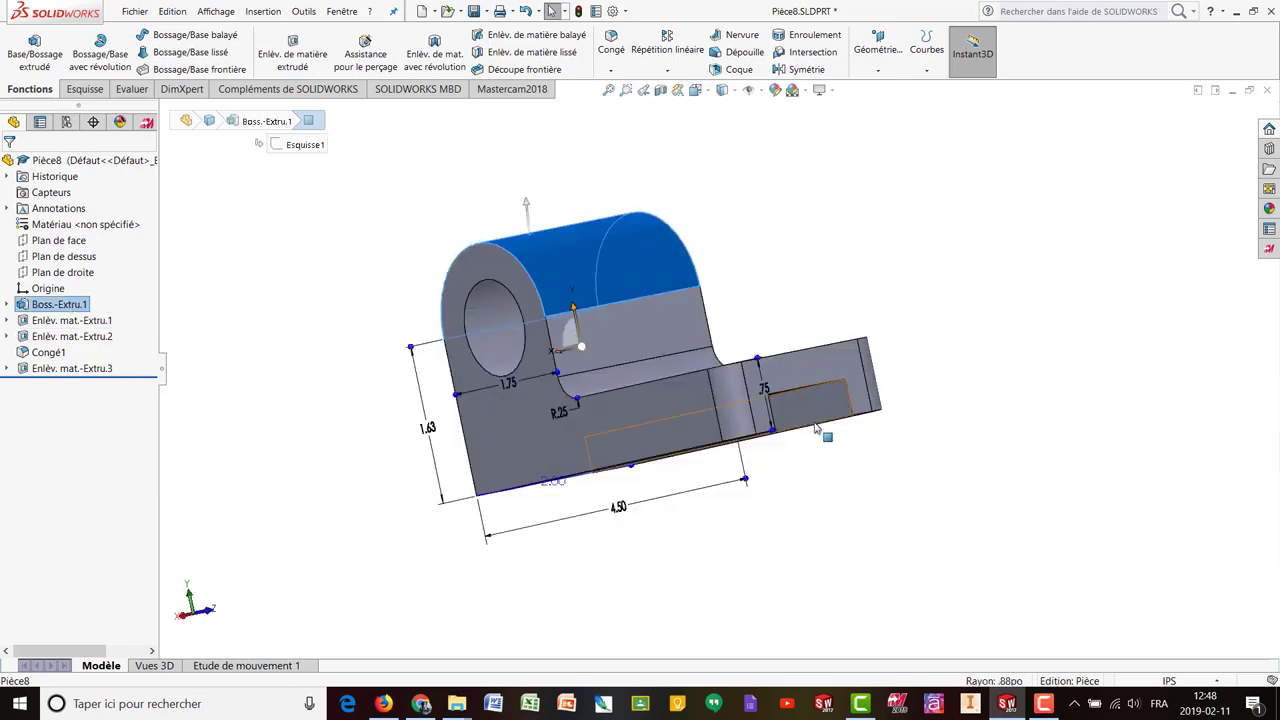
pyautogui.click(822, 420)
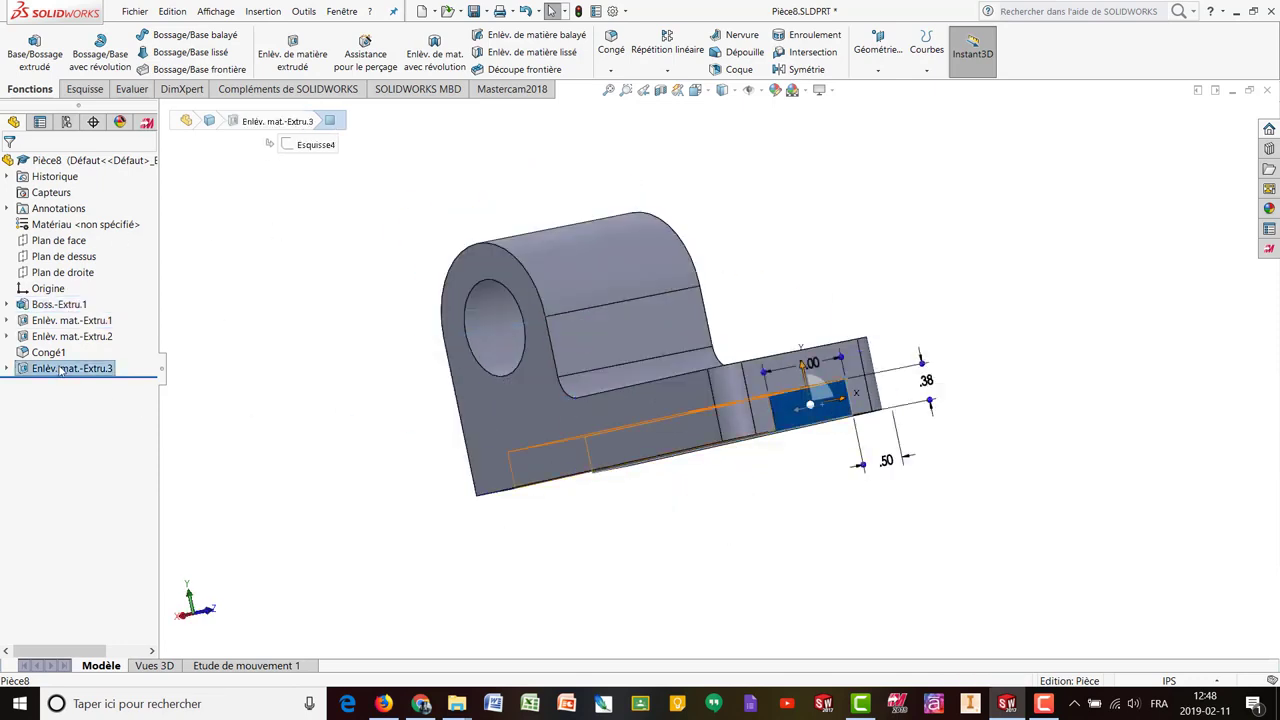
pyautogui.moveTo(391, 446); pyautogui.dragTo(588, 424, button='middle')
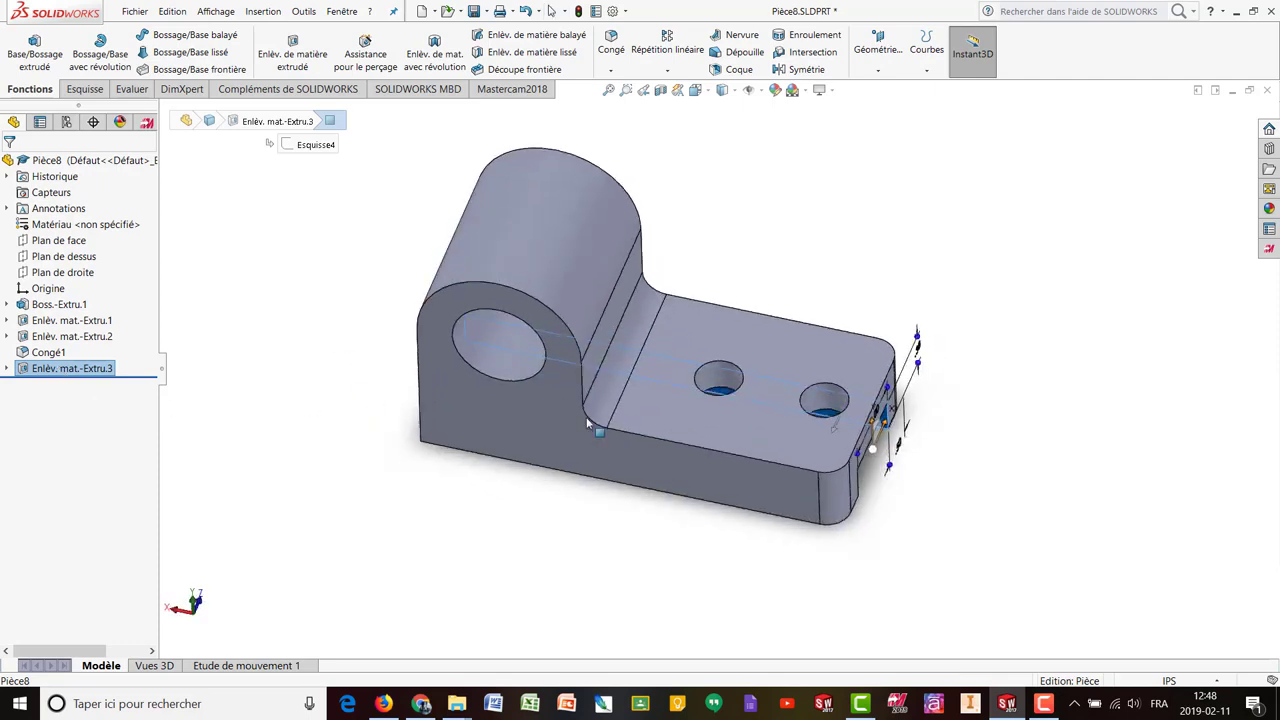
# - Edit Esquisse3 of Enlèv. mat.-Extru.2 in top view and move both hole diameter dimensions outside the part's outline
pyautogui.click(716, 368)
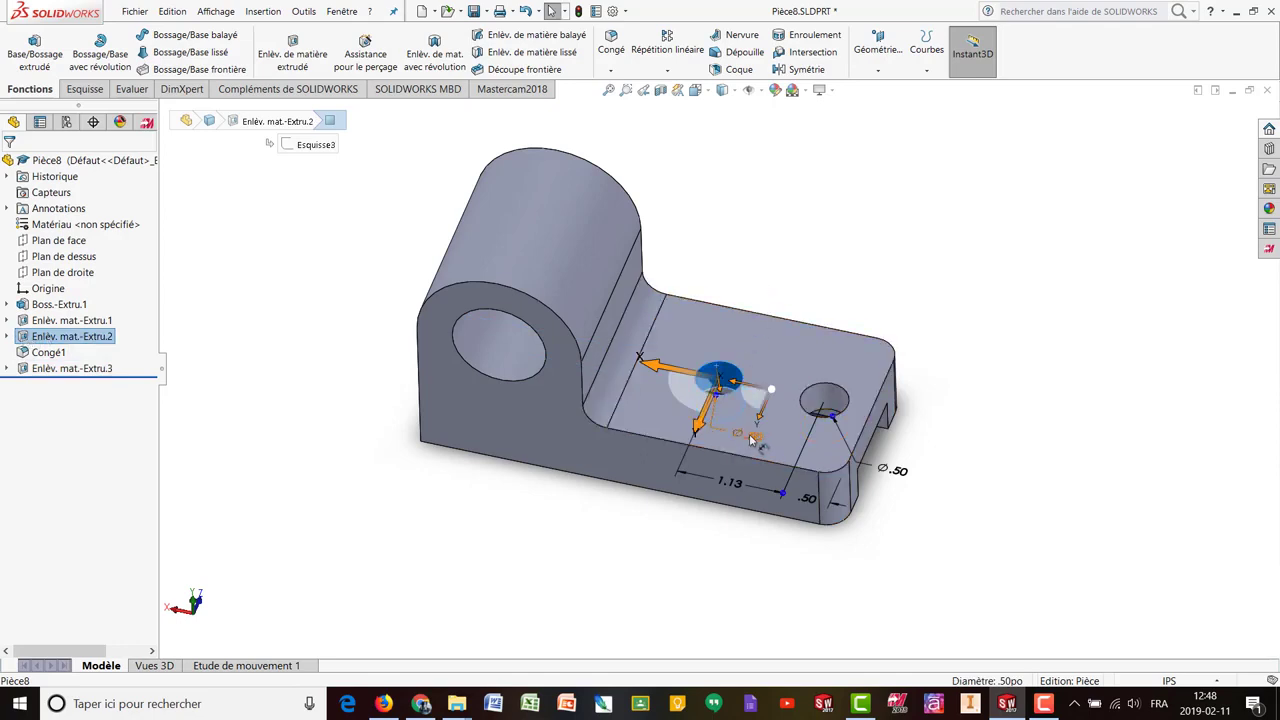
pyautogui.click(22, 338)
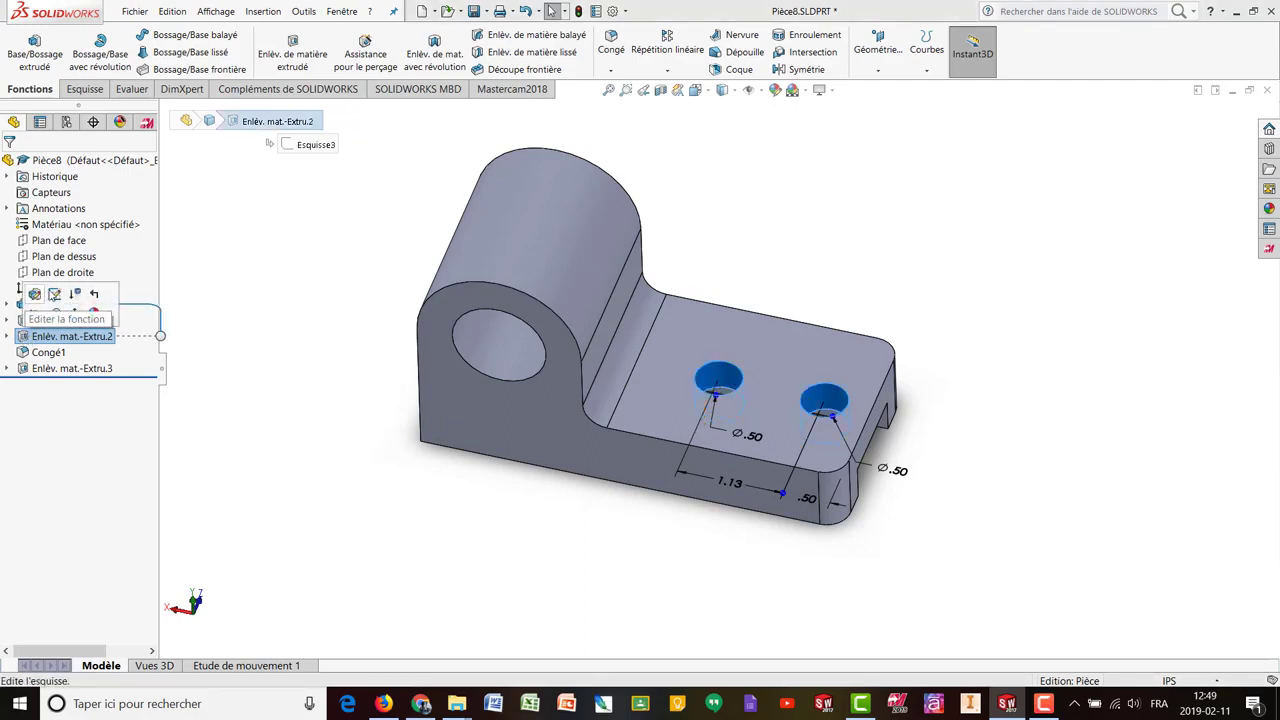
pyautogui.click(55, 295)
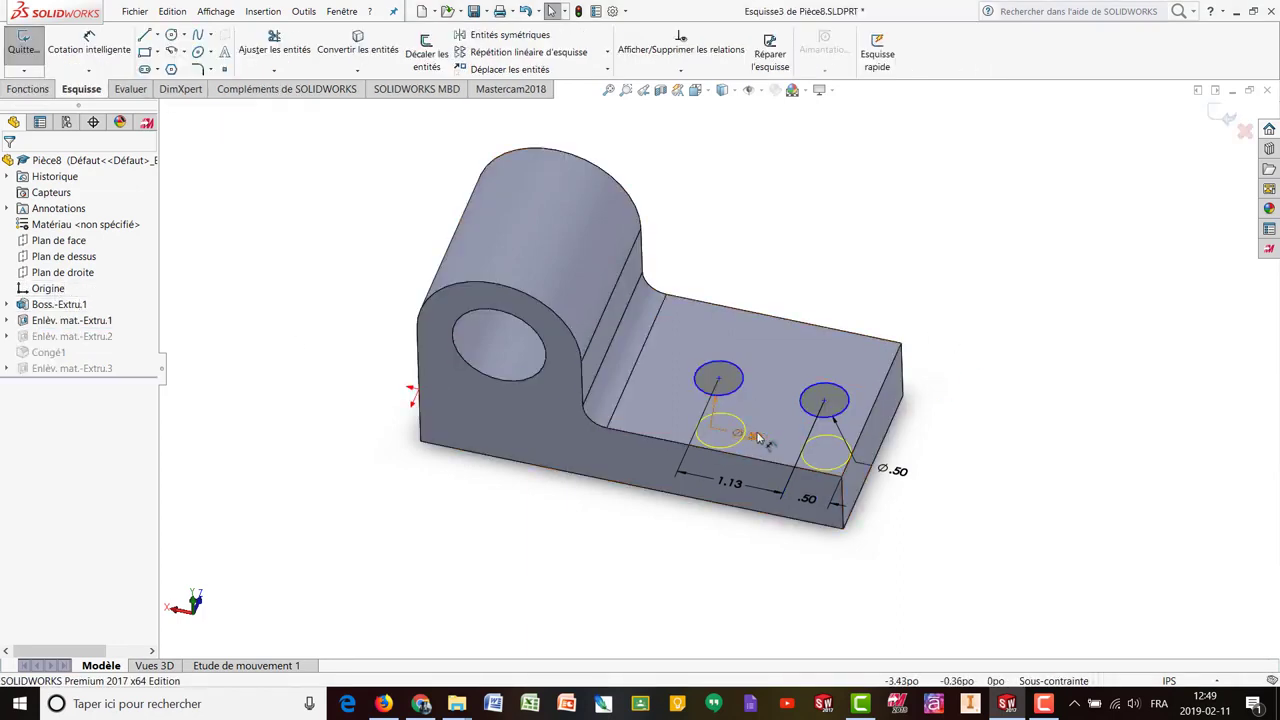
pyautogui.click(707, 92)
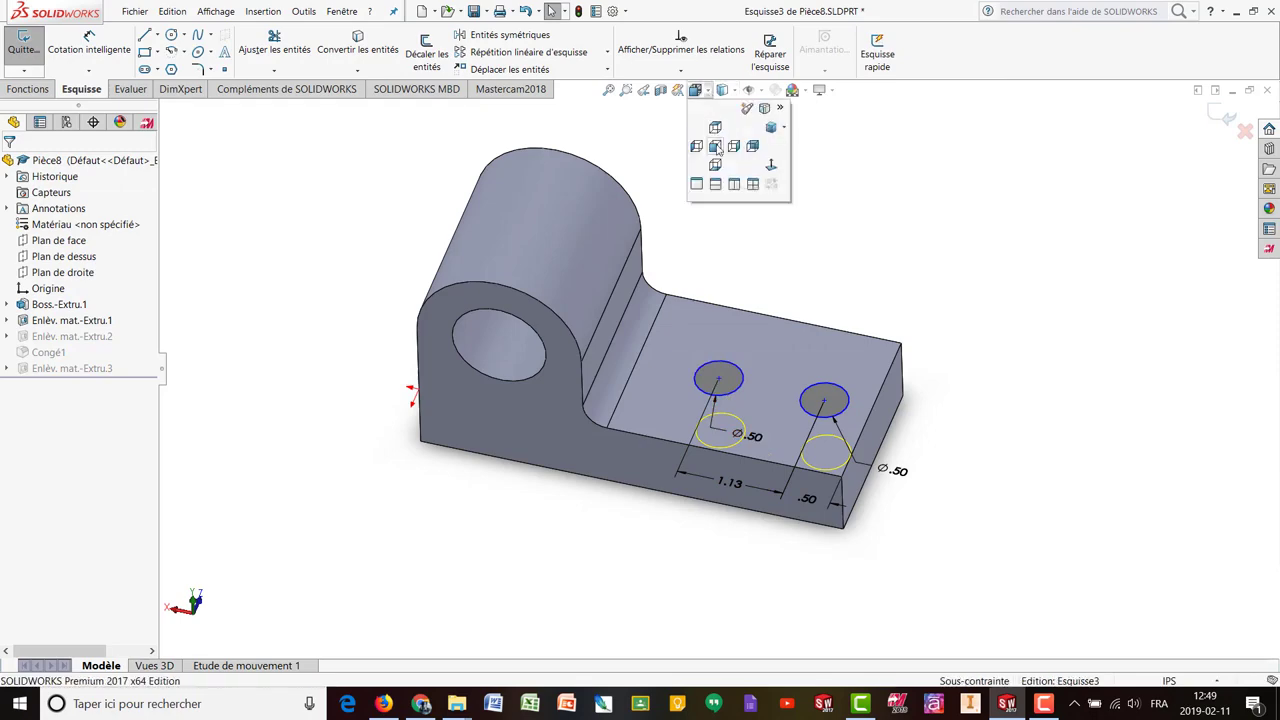
pyautogui.click(716, 128)
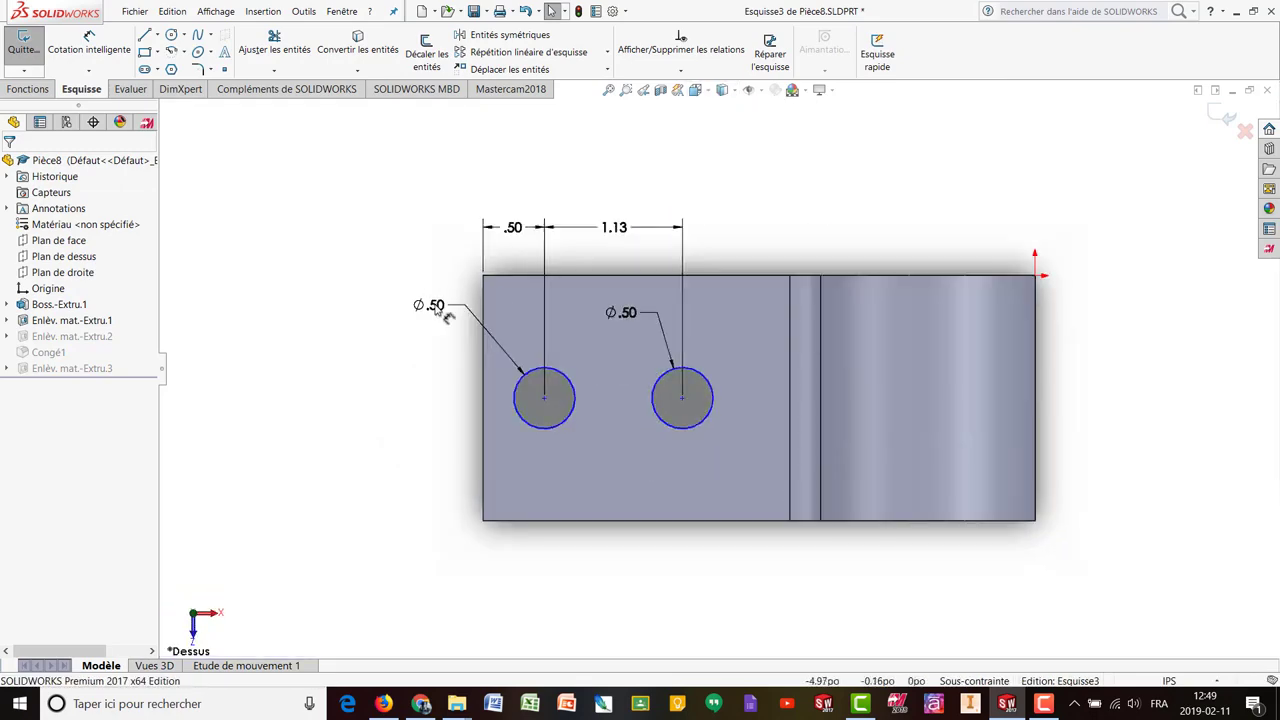
pyautogui.moveTo(430, 305)
pyautogui.mouseDown()
pyautogui.moveTo(384, 309)
pyautogui.moveTo(416, 308)
pyautogui.mouseUp()
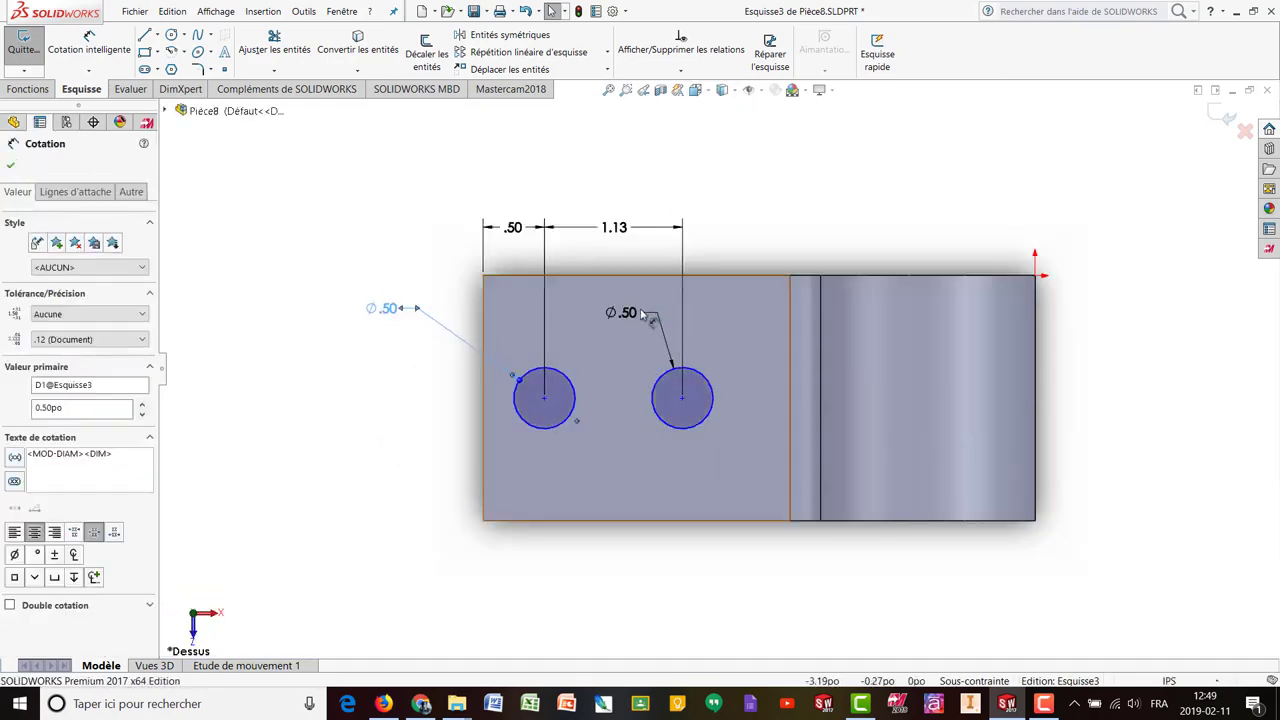
pyautogui.moveTo(622, 312); pyautogui.dragTo(772, 225)
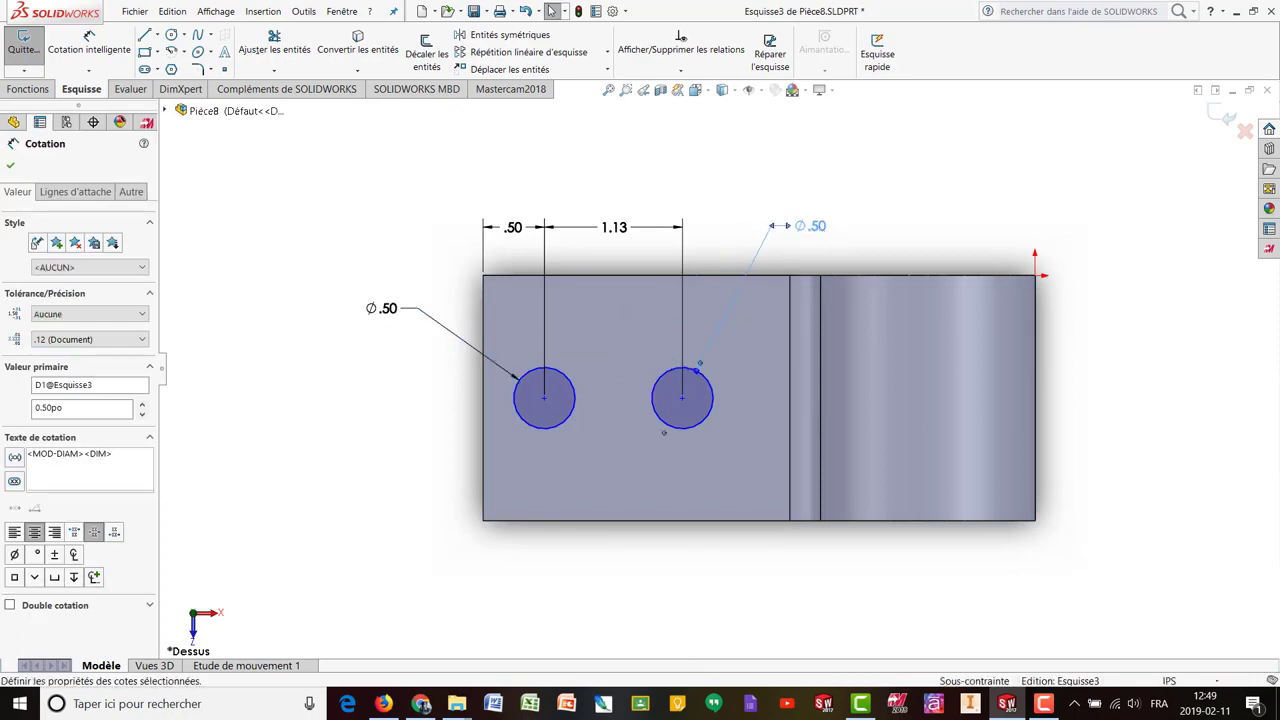
# - Set the diameters of both small holes to 0.25 inches, exit the sketch, and inspect the updated part
pyautogui.click(818, 228)
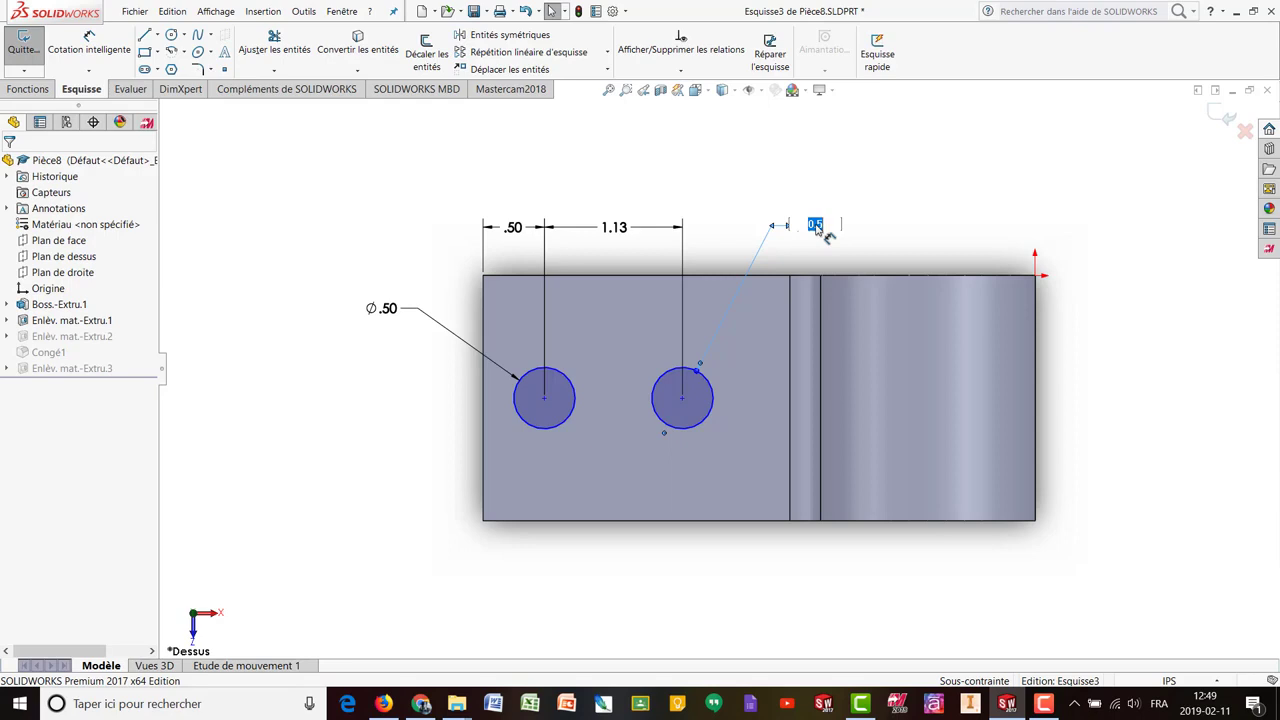
pyautogui.write('.25')
pyautogui.press('Return')
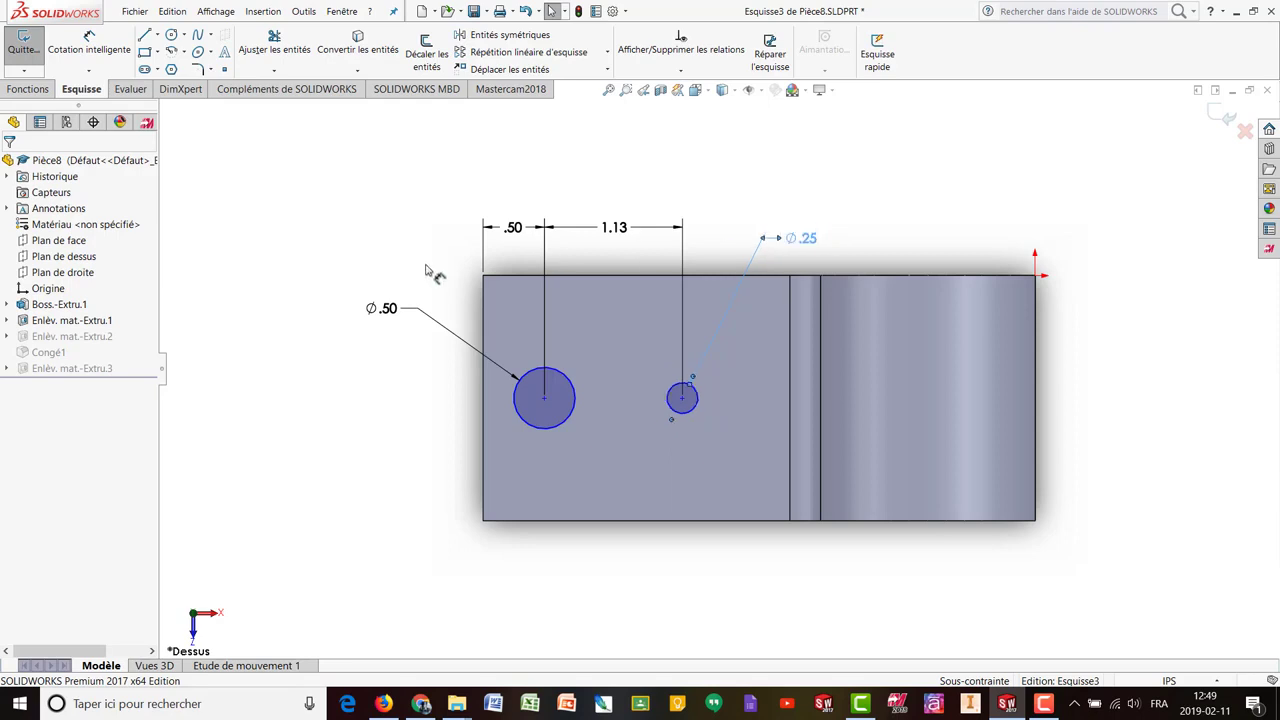
pyautogui.click(388, 312)
pyautogui.doubleClick(388, 310)
pyautogui.write('.25')
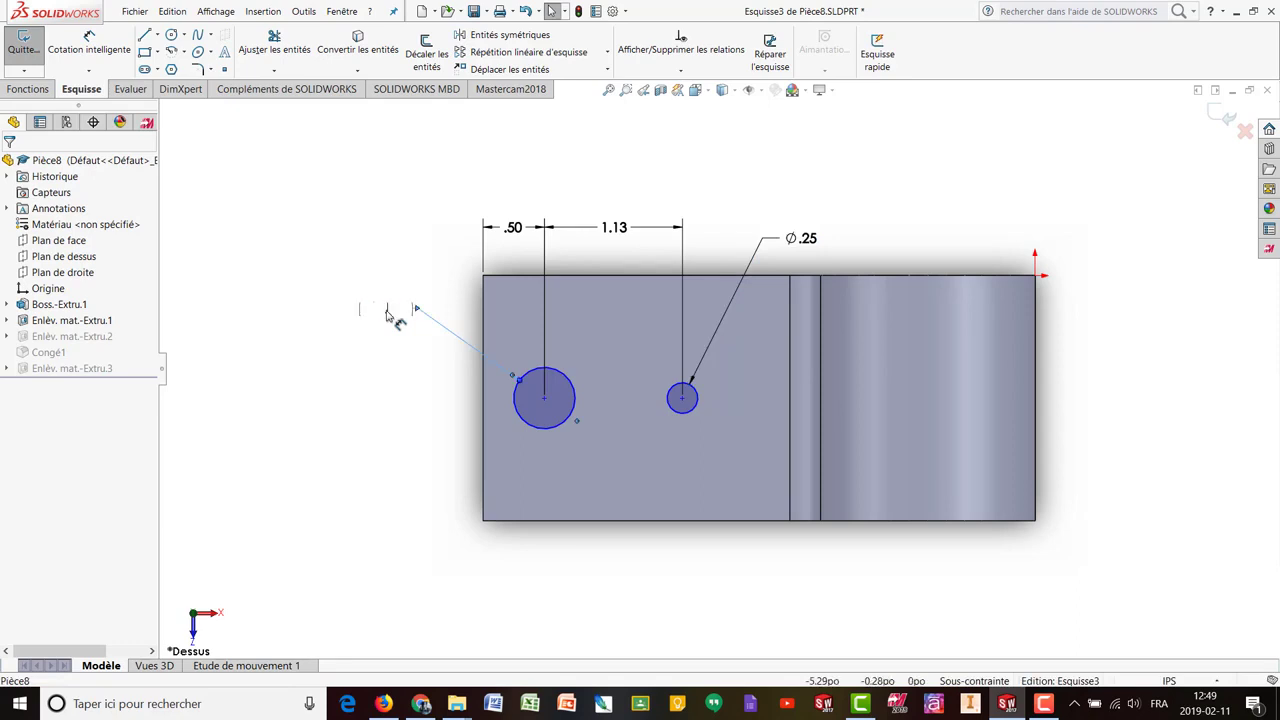
pyautogui.press('Return')
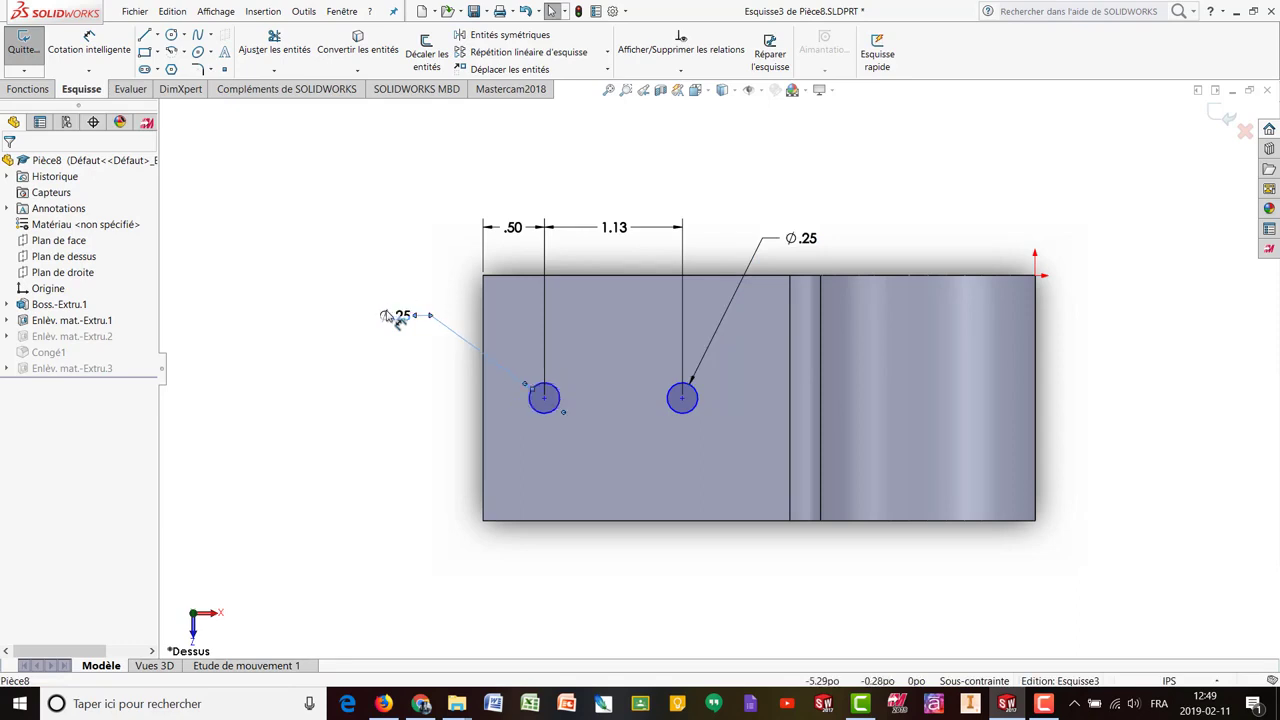
pyautogui.click(1222, 116)
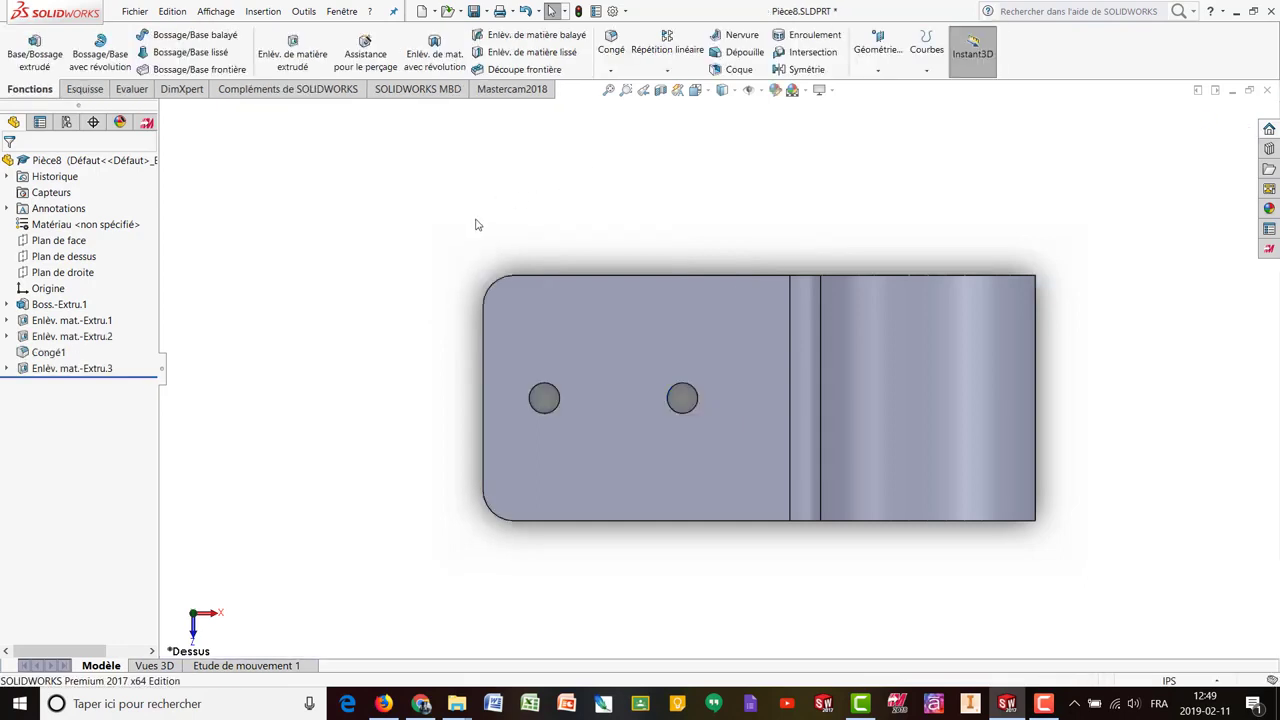
pyautogui.moveTo(457, 206); pyautogui.dragTo(863, 271, button='middle')
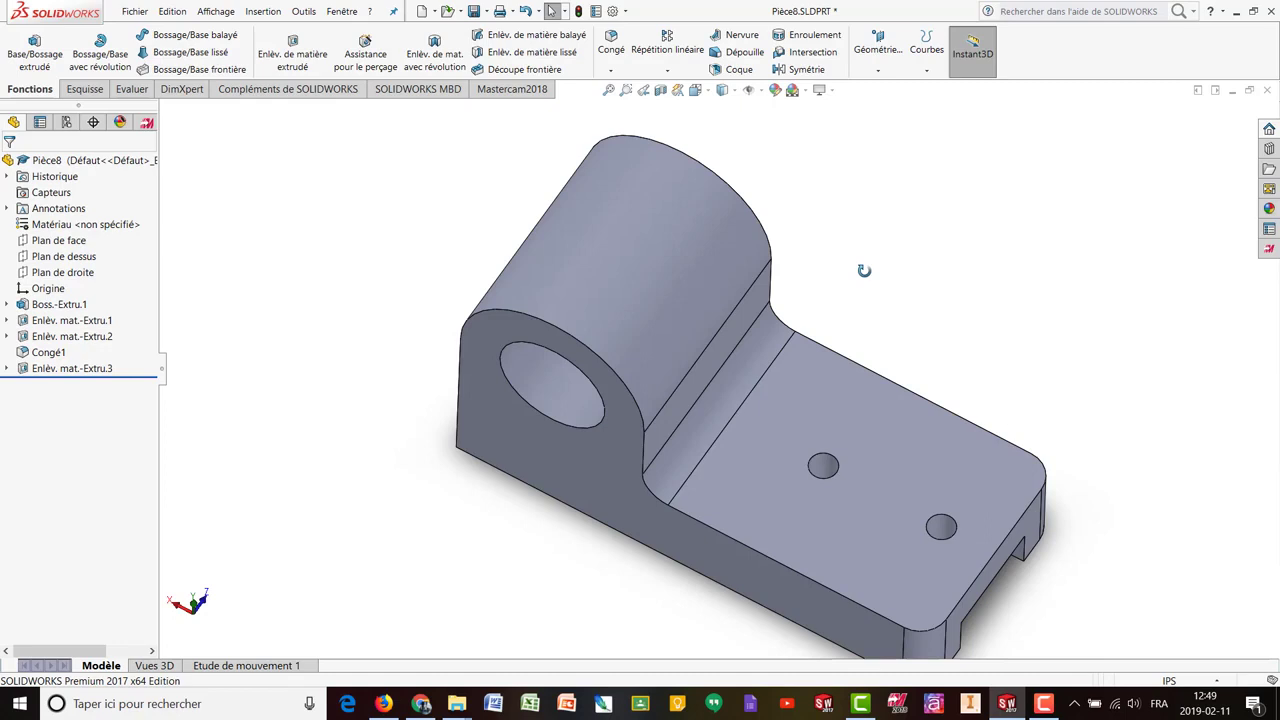
pyautogui.click(1043, 703)
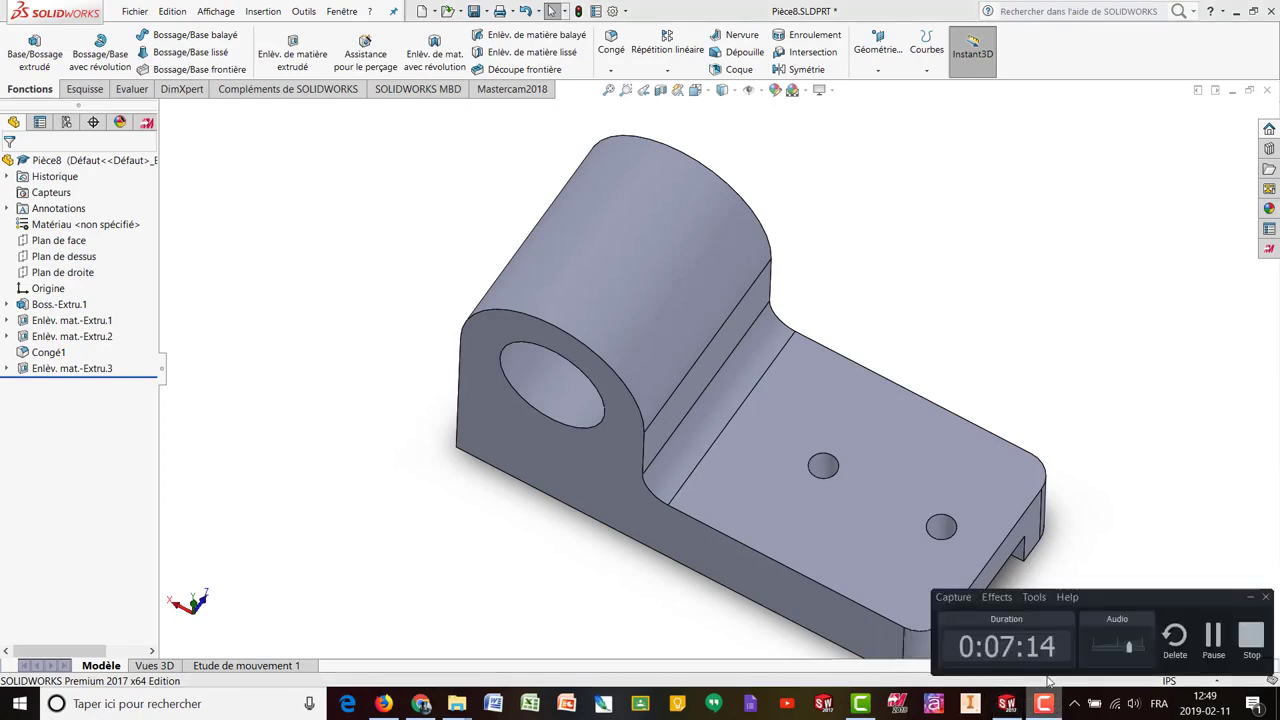